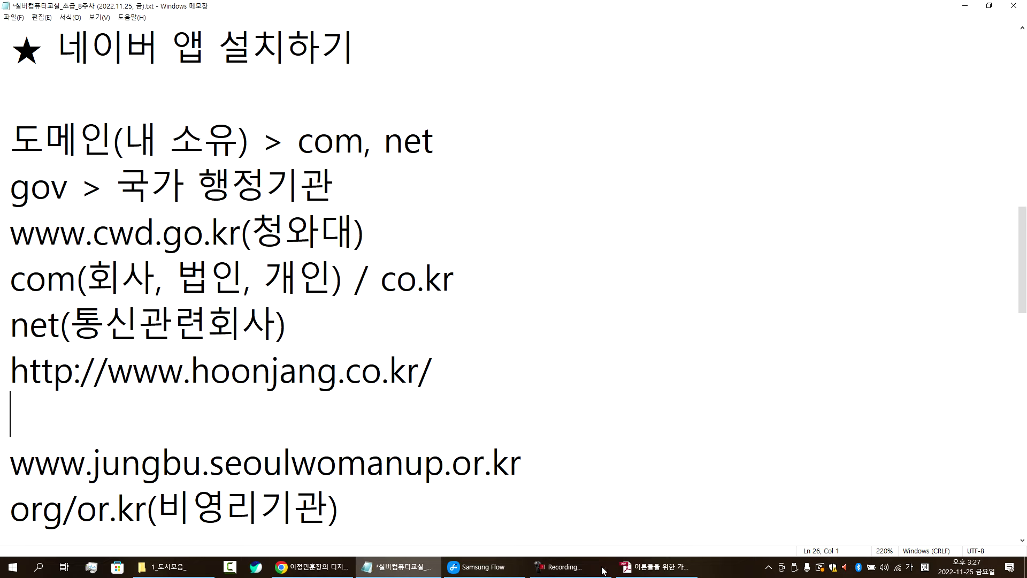
# Switch to the smartphone guide PDF in Adobe Reader and read the Naver app installation section through the 위치 정보 사용 설정 tip
pyautogui.click(656, 567)
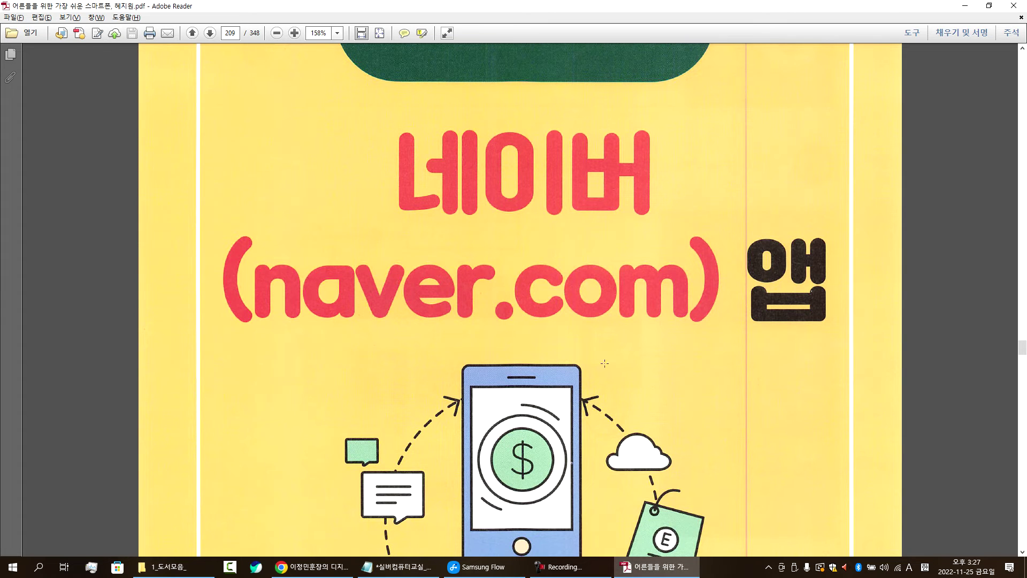
pyautogui.scroll(-10, 605, 364)
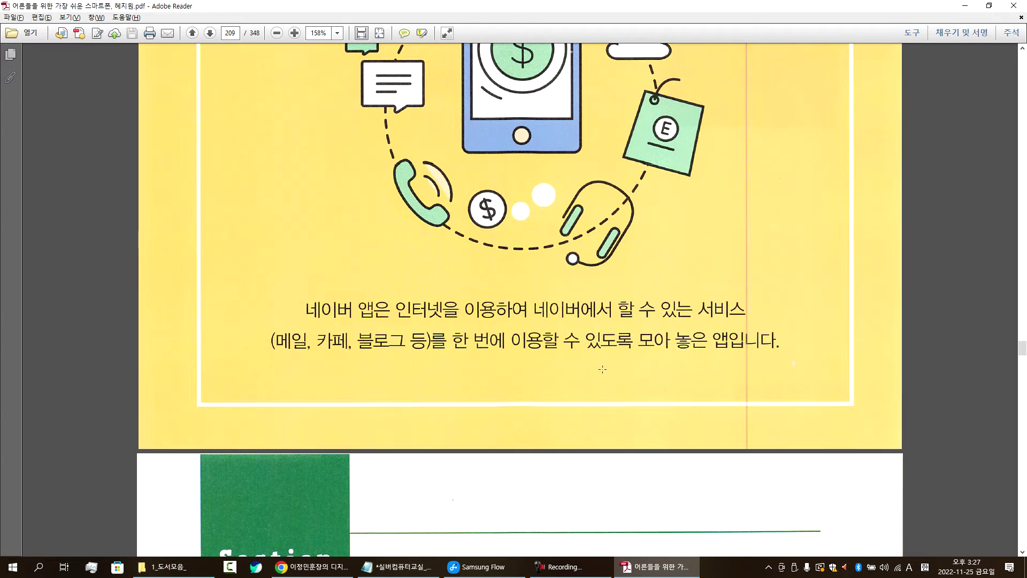
pyautogui.scroll(-12, 604, 368)
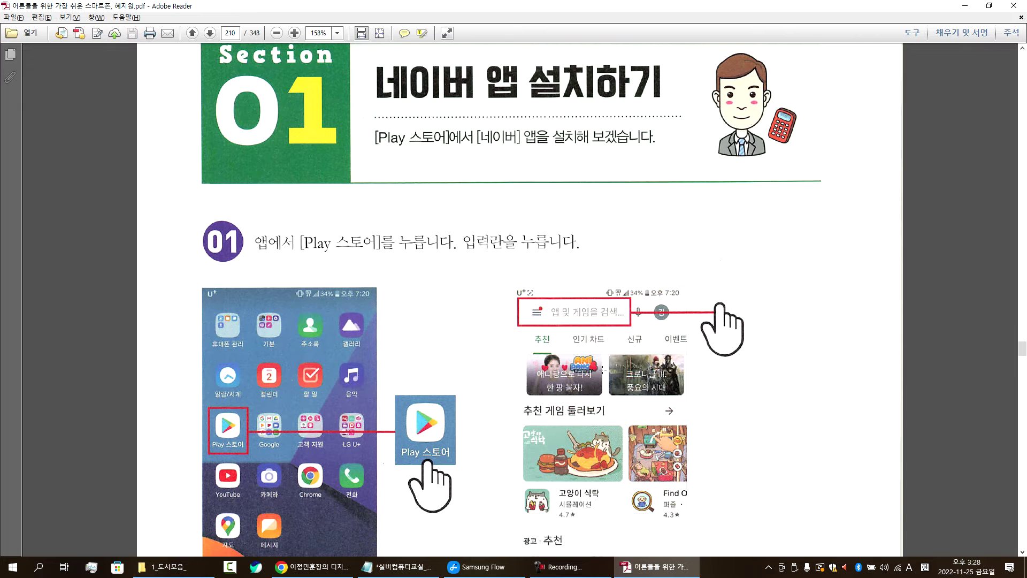
pyautogui.scroll(-10, 603, 369)
pyautogui.scroll(5, 574, 325)
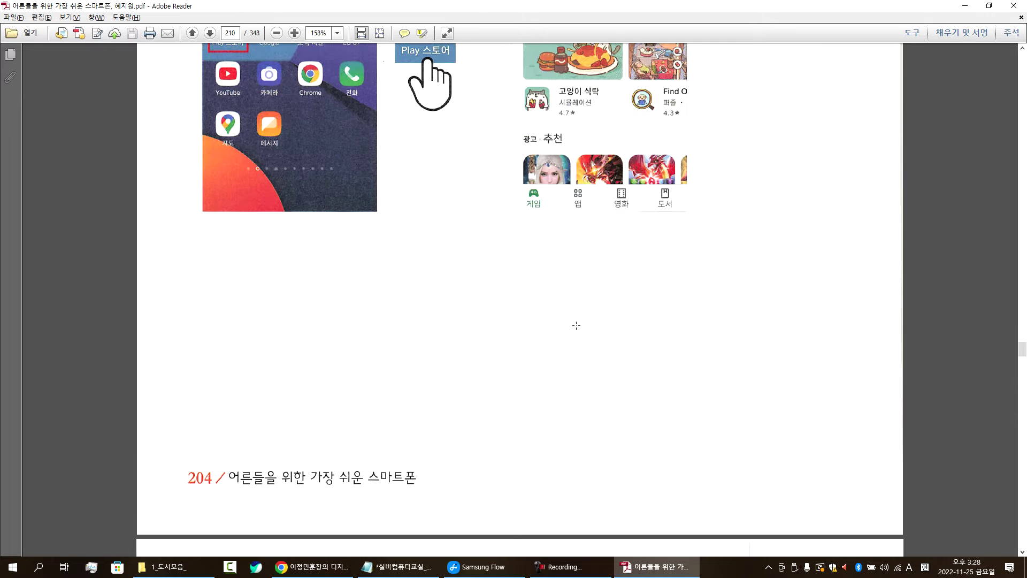
pyautogui.scroll(-4, 414, 340)
pyautogui.scroll(-7, 414, 339)
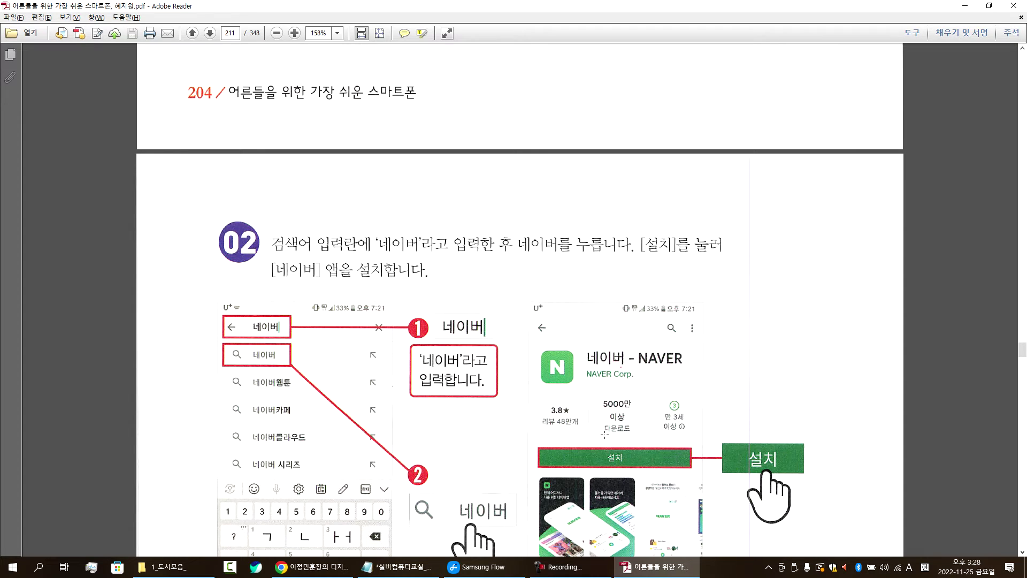
pyautogui.scroll(-2, 605, 435)
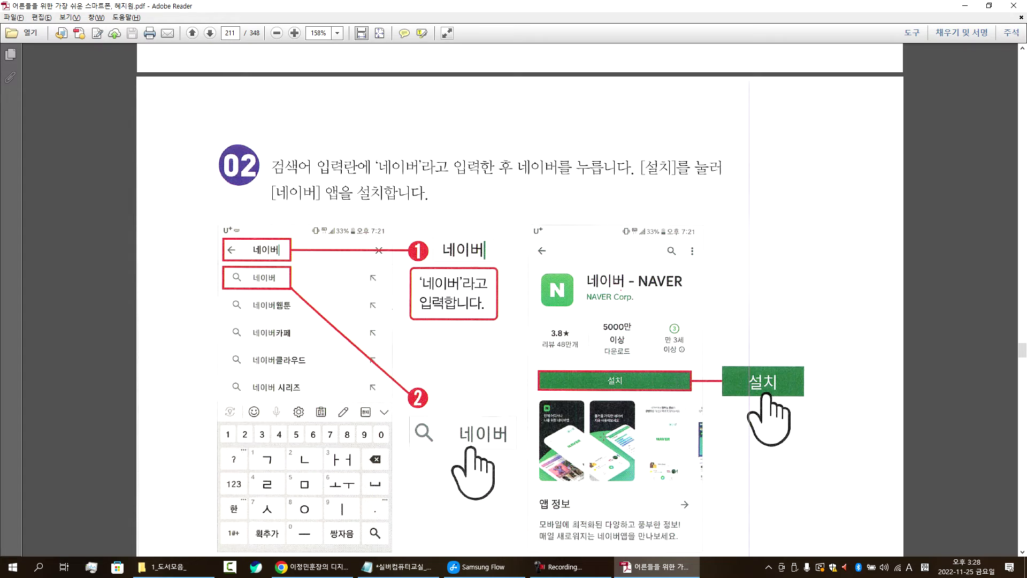
pyautogui.scroll(-8, 511, 310)
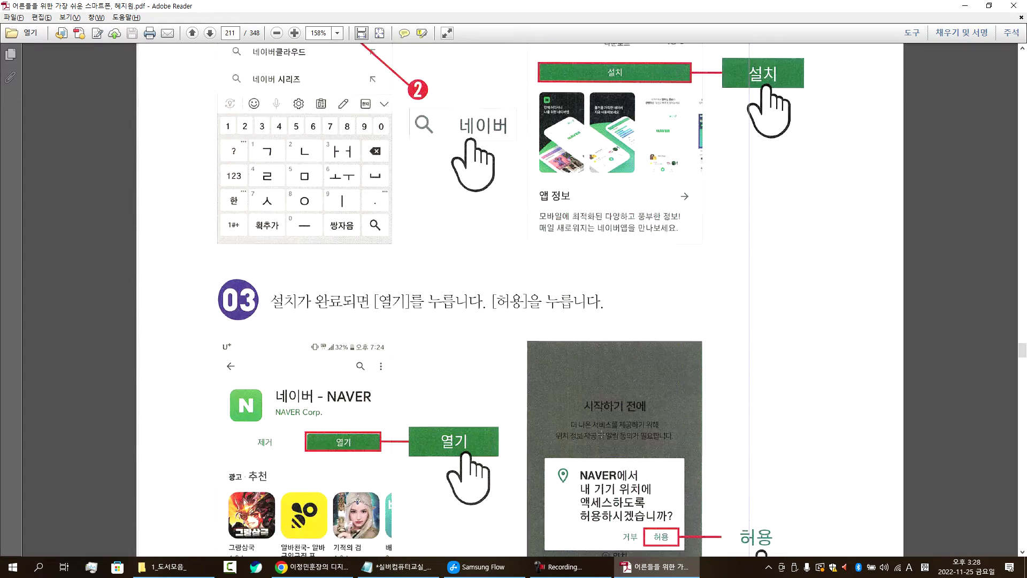
pyautogui.scroll(-2, 503, 407)
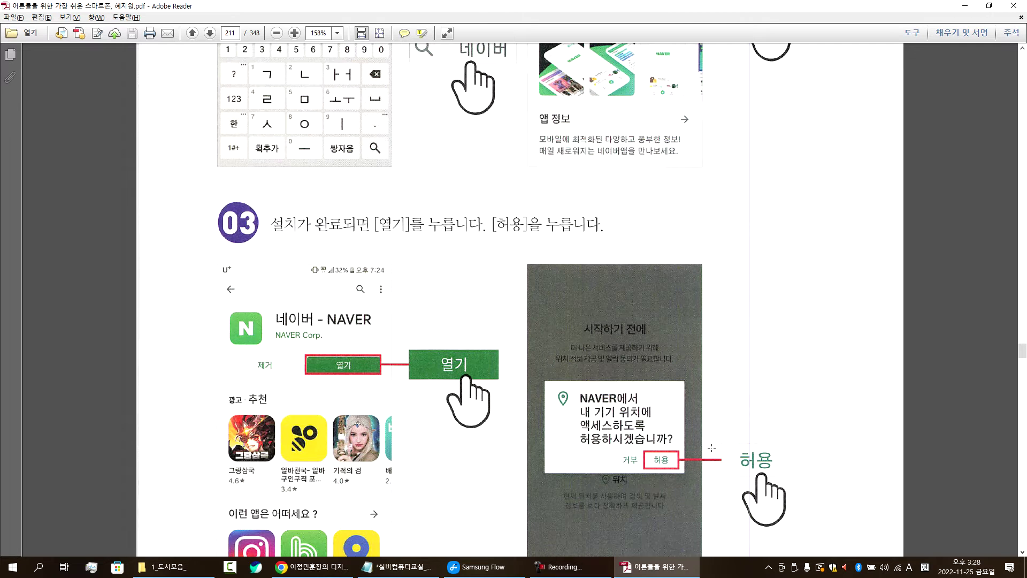
pyautogui.scroll(-2, 712, 448)
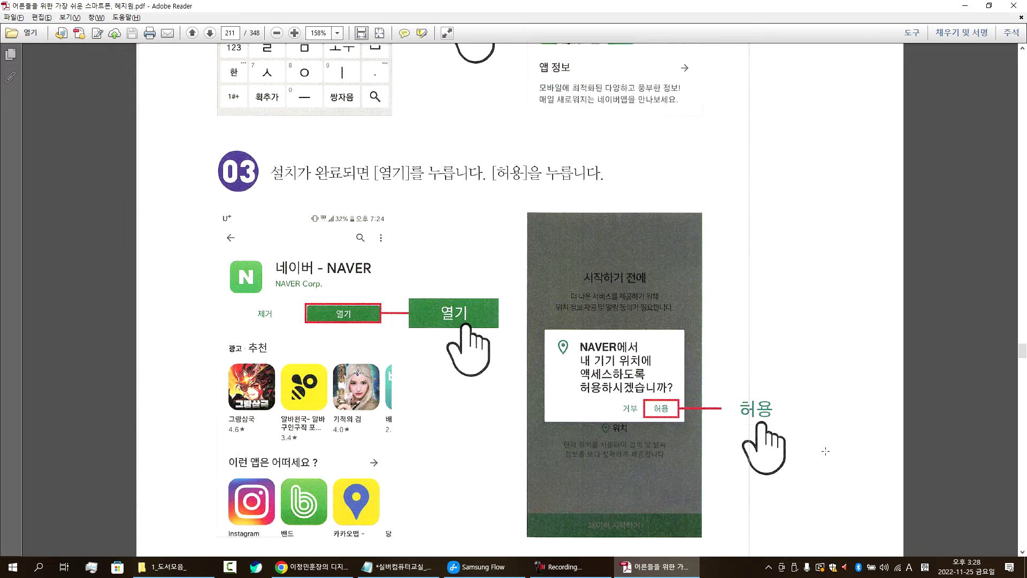
pyautogui.scroll(-10, 822, 449)
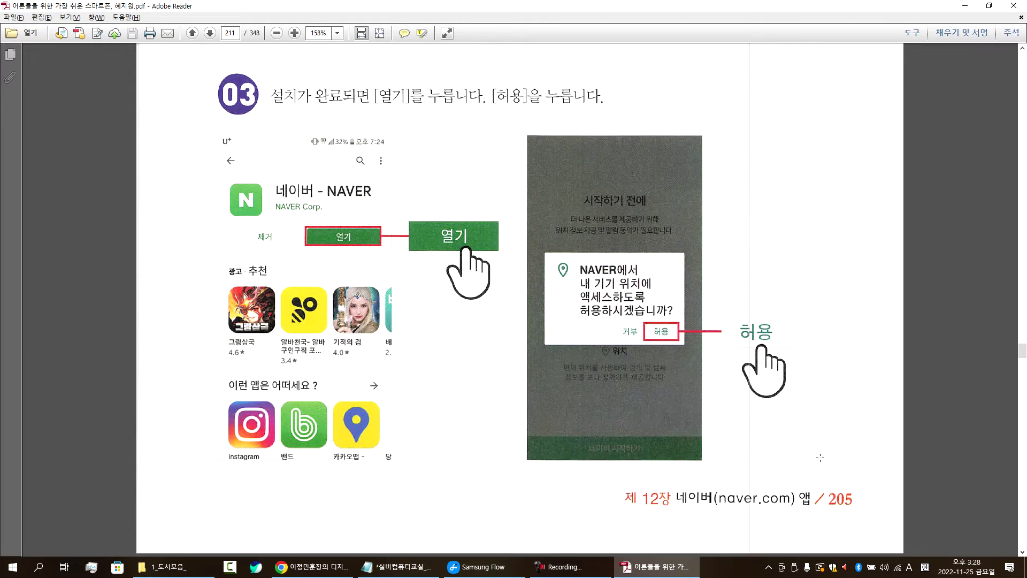
pyautogui.scroll(-3, 646, 502)
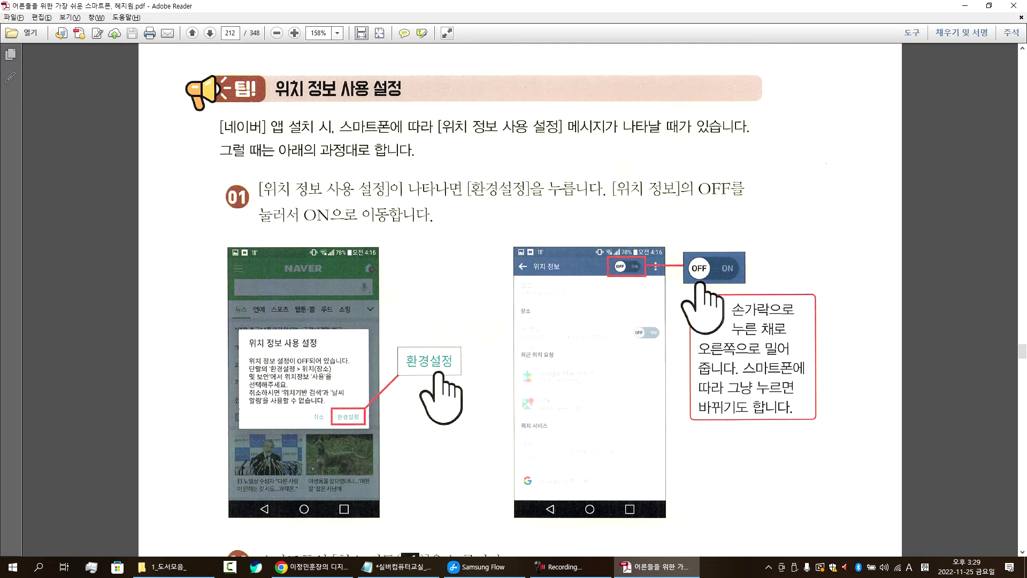
# Dismiss the USB cable error in Samsung Flow, close its device registration window, and relaunch Samsung Flow
pyautogui.click(475, 566)
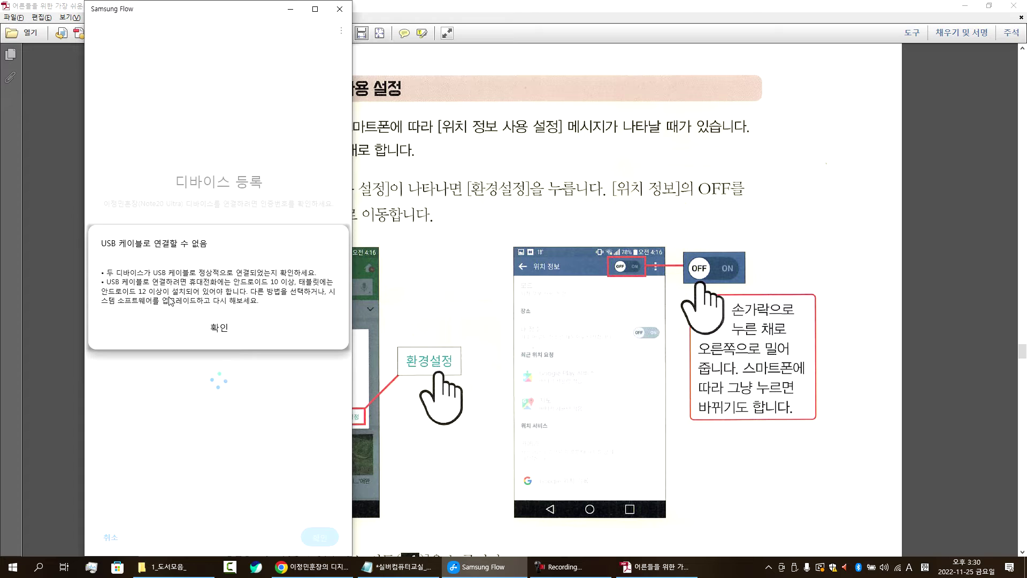
pyautogui.click(216, 321)
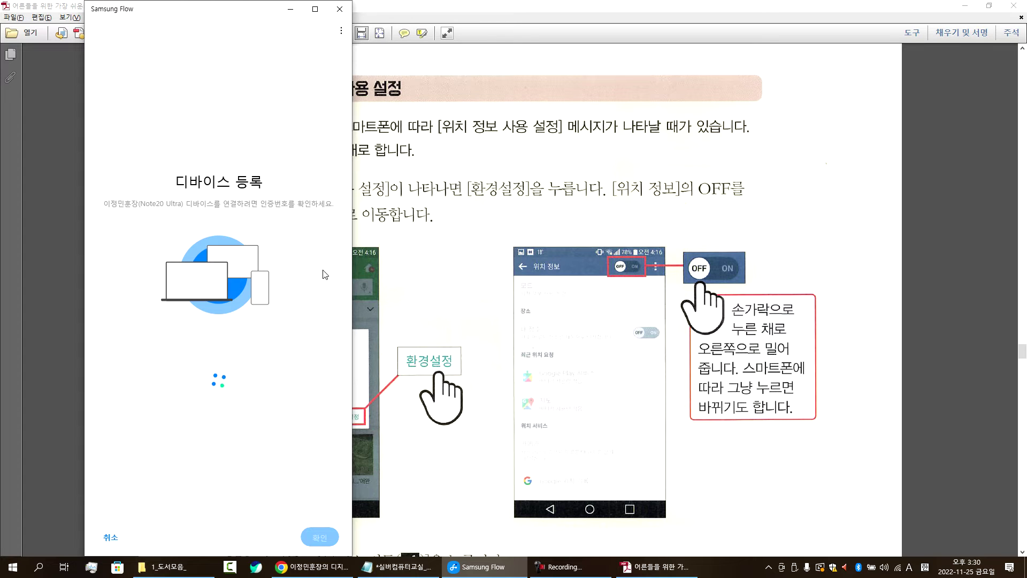
pyautogui.click(340, 9)
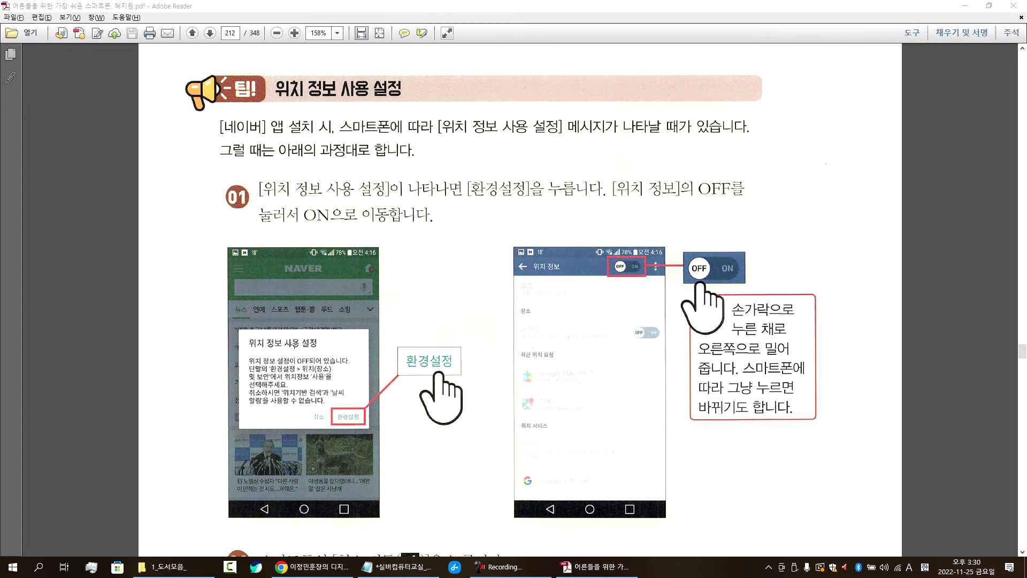
pyautogui.press('super')
pyautogui.scroll(-2, 557, 487)
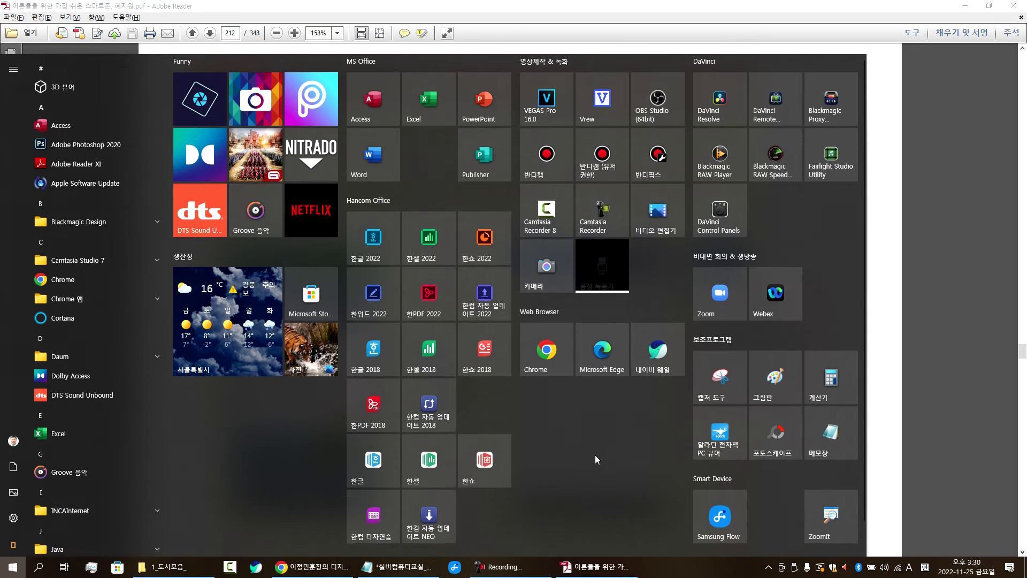
pyautogui.click(723, 489)
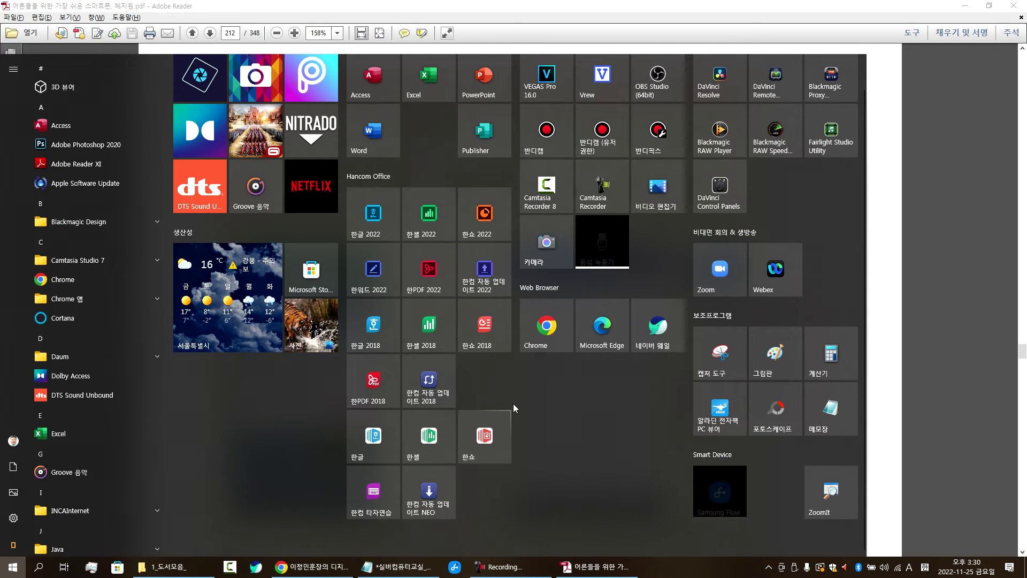
# Minimize the open PDF and text note windows to clear the desktop for Samsung Flow
pyautogui.click(969, 6)
pyautogui.click(969, 5)
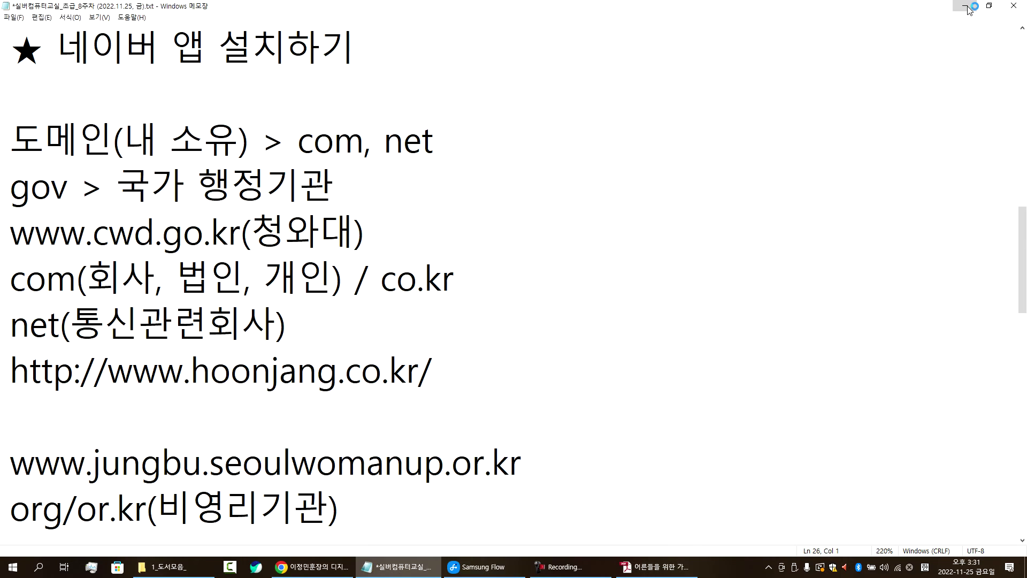
pyautogui.click(968, 7)
pyautogui.click(965, 7)
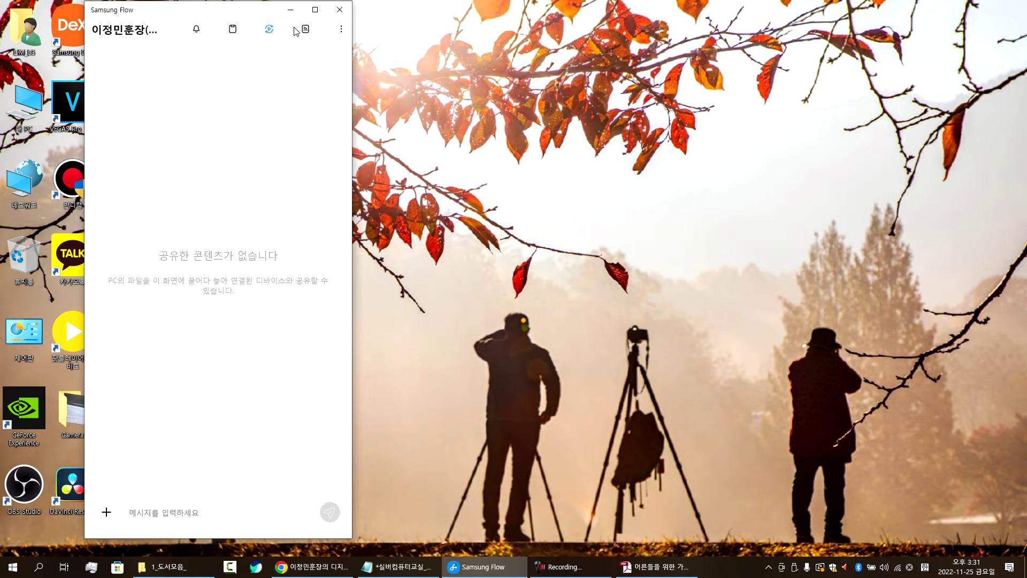
# Start Smart View for the connected phone in Samsung Flow and maximize the mirrored phone screen
pyautogui.click(291, 9)
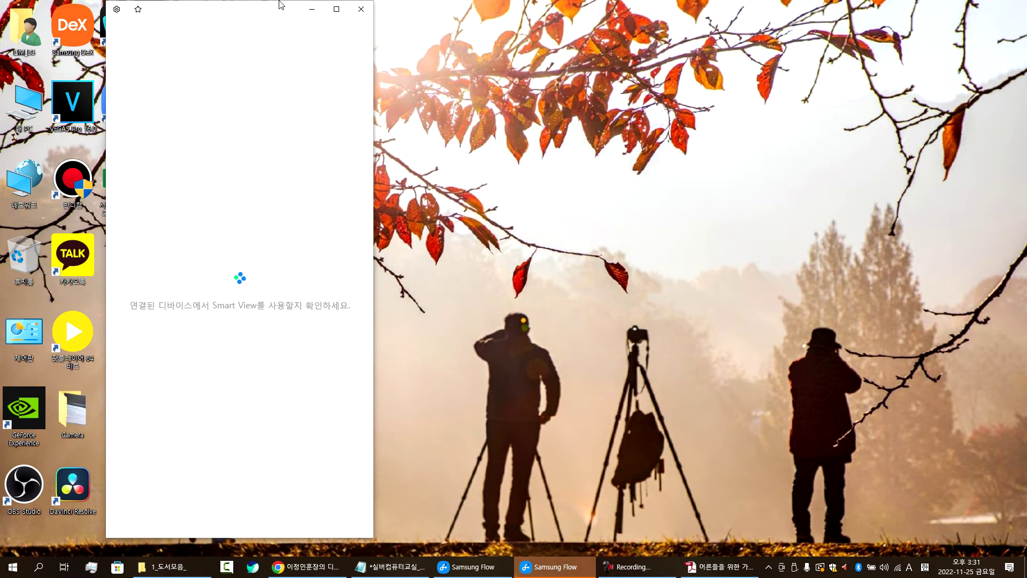
pyautogui.doubleClick(252, 9)
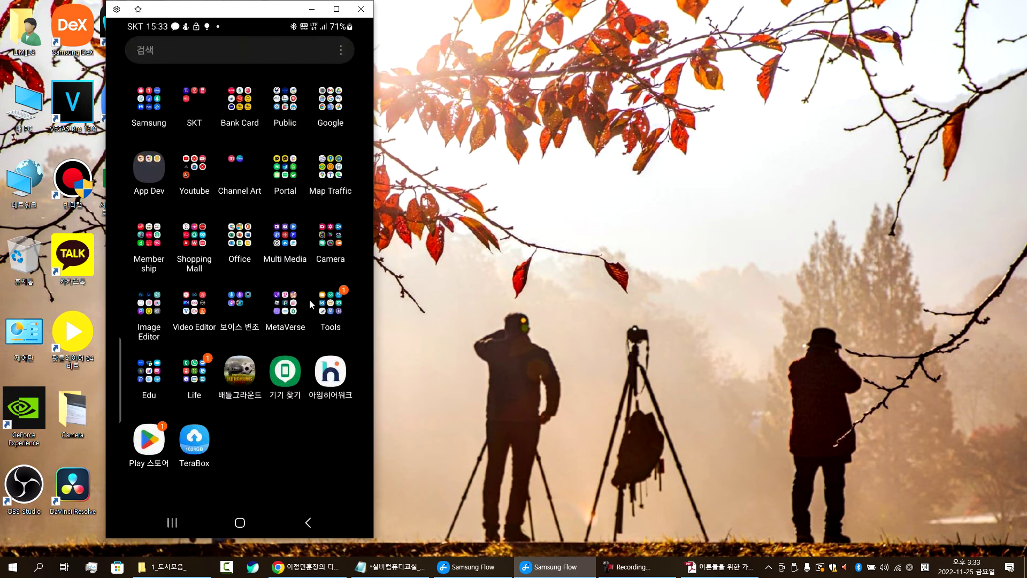
pyautogui.doubleClick(238, 12)
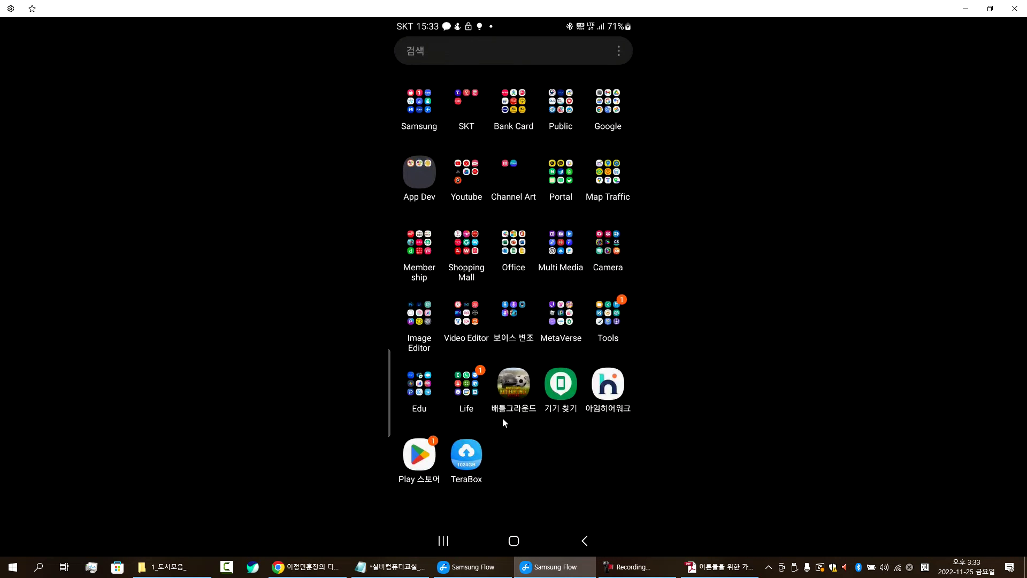
# Return the phone from the app list to its home screen and open the 새로운 기능 알아보기 notification
pyautogui.moveTo(565, 420); pyautogui.dragTo(576, 256)
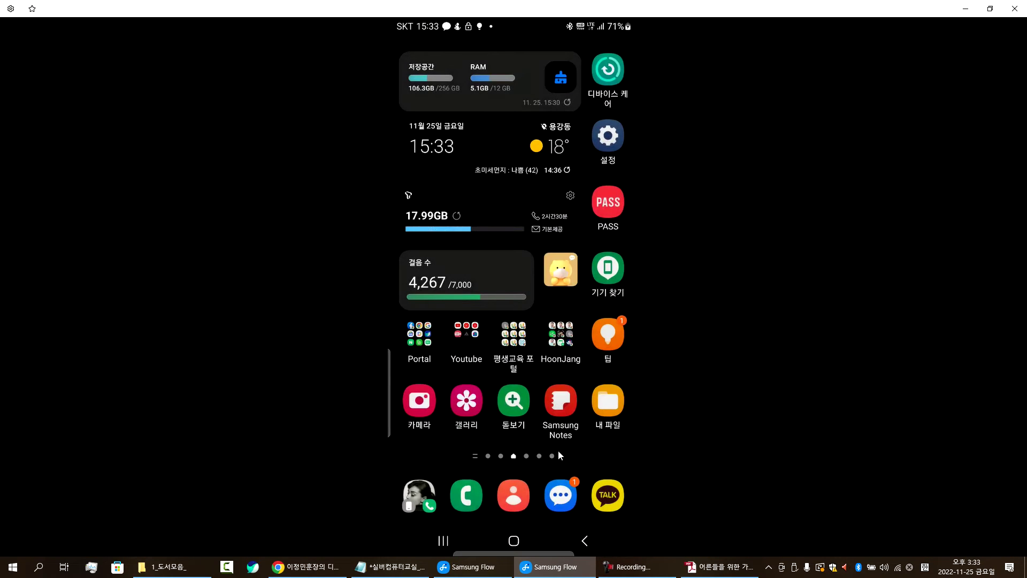
pyautogui.click(509, 299)
pyautogui.moveTo(531, 27); pyautogui.dragTo(531, 48)
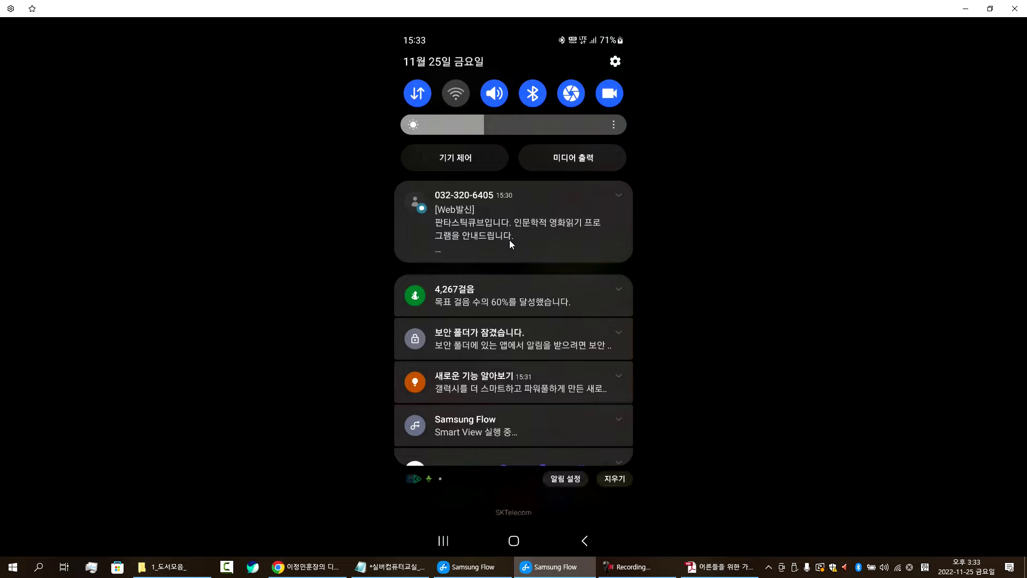
pyautogui.click(476, 392)
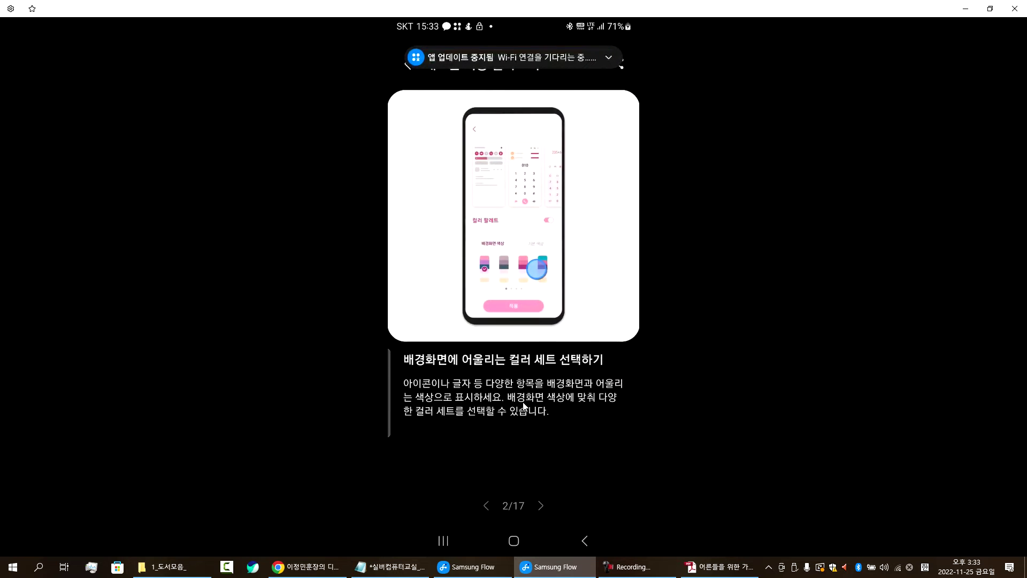
# Browse the 새로운 기능 알아보기 pages and the 팁 category list, returning to the phone's home screen
pyautogui.scroll(-3, 543, 409)
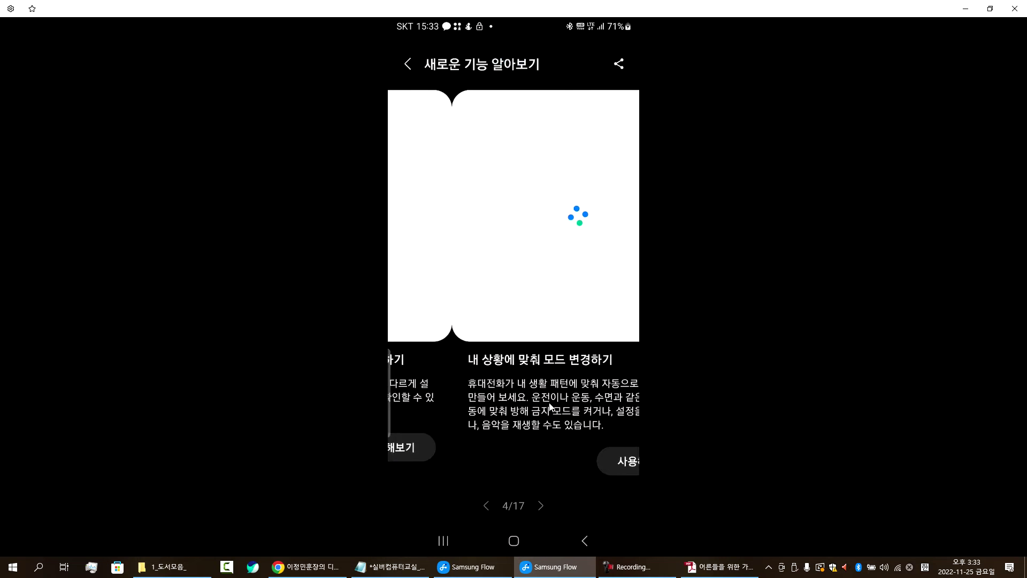
pyautogui.scroll(-3, 551, 405)
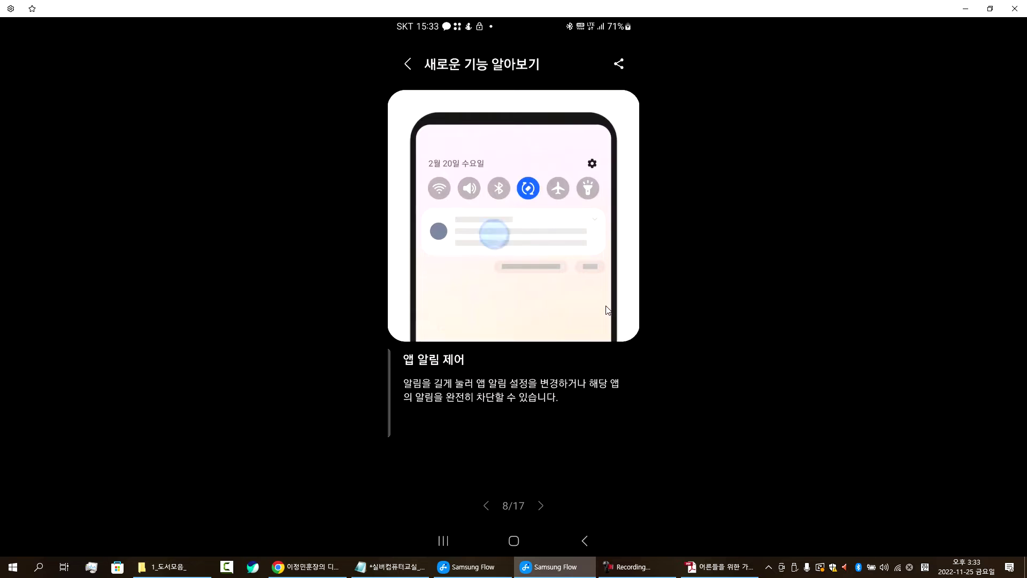
pyautogui.click(408, 64)
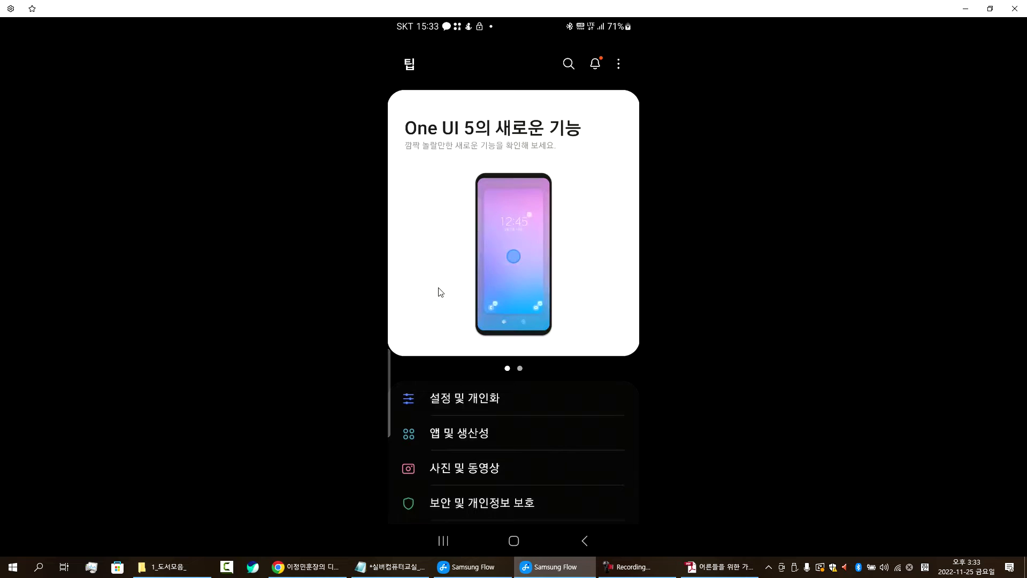
pyautogui.scroll(-3, 555, 400)
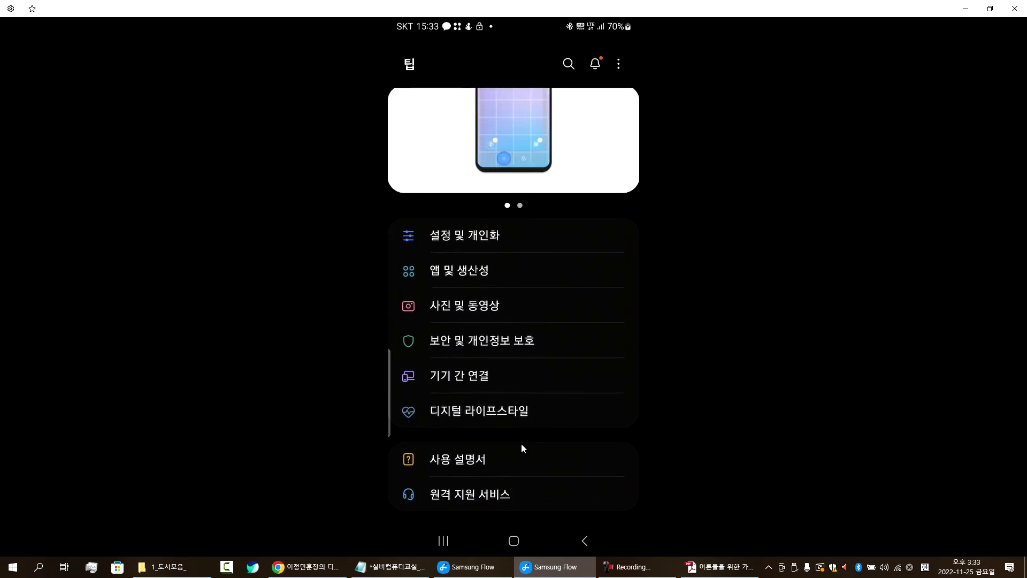
pyautogui.click(584, 542)
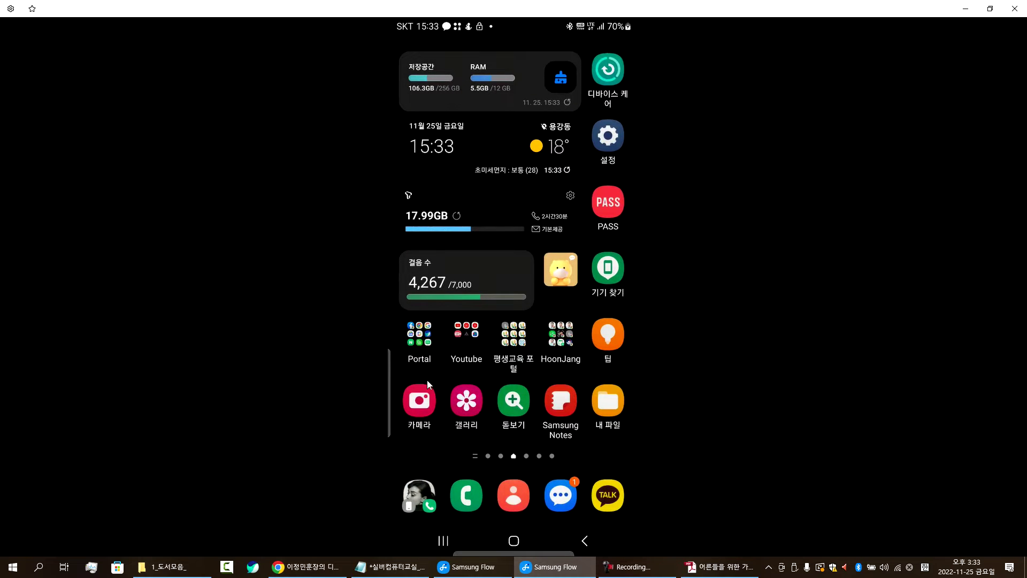
# Launch the NAVER app from the phone's Portal folder and open the personal profile page
pyautogui.click(418, 334)
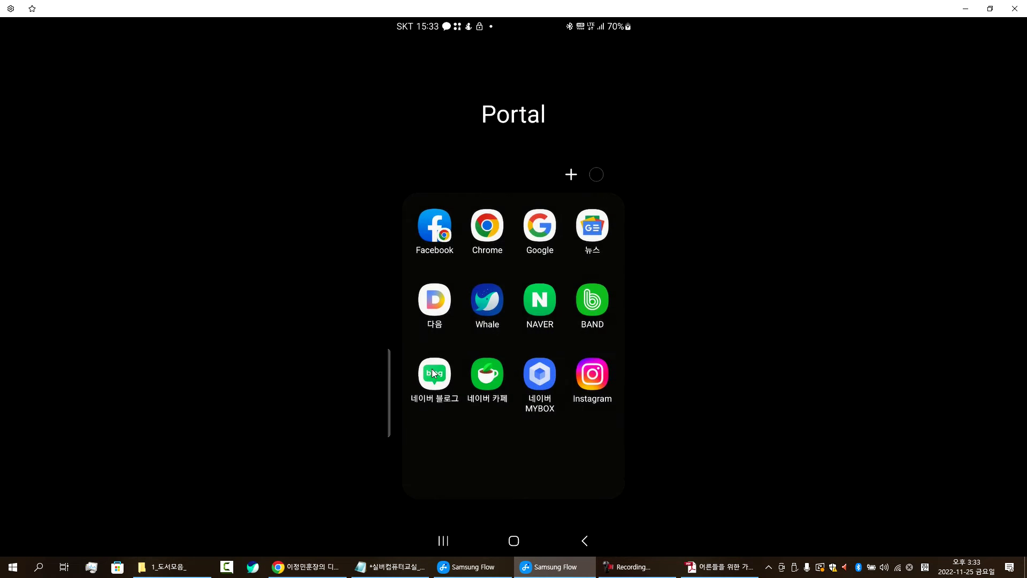
pyautogui.click(541, 312)
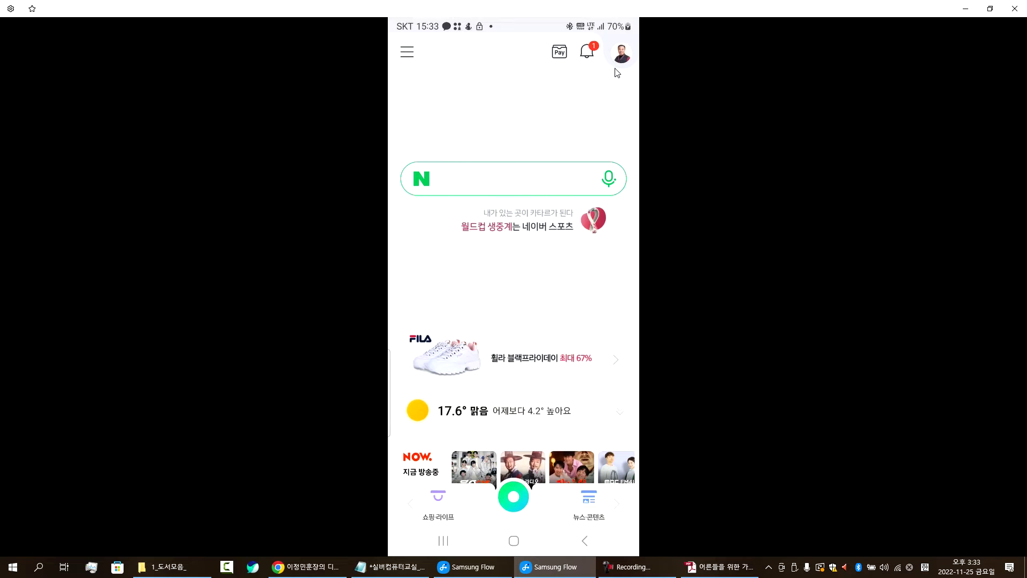
pyautogui.click(620, 55)
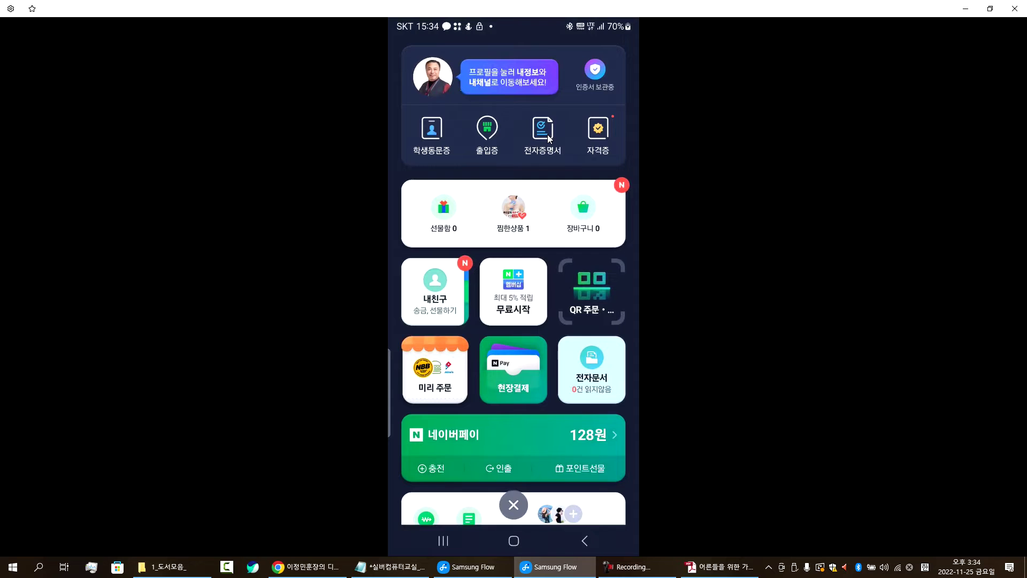
# Open the 자격증 section to view the 정보처리기사 certificate, and cancel the prompt to end certificate viewing
pyautogui.click(604, 136)
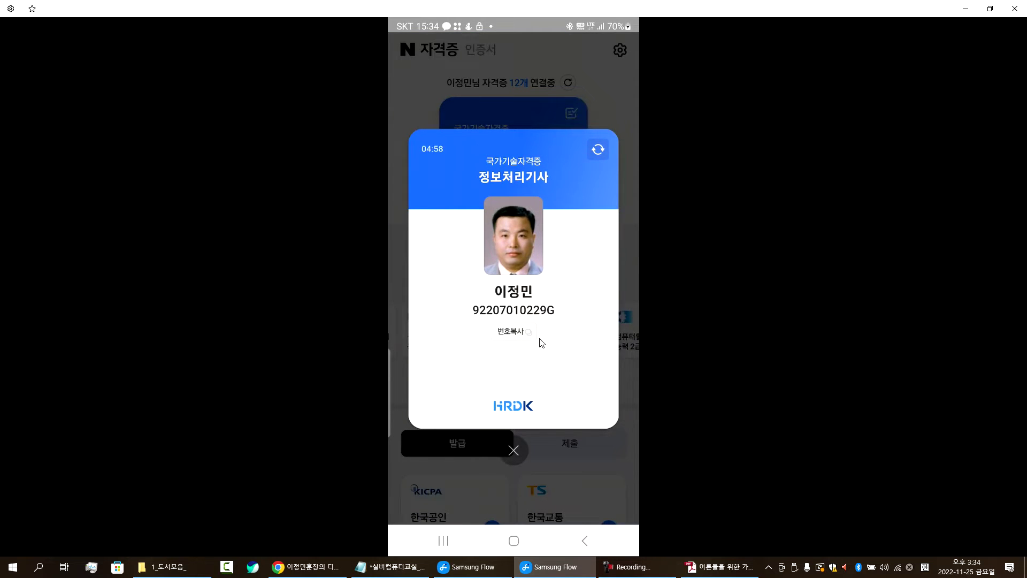
pyautogui.rightClick(597, 162)
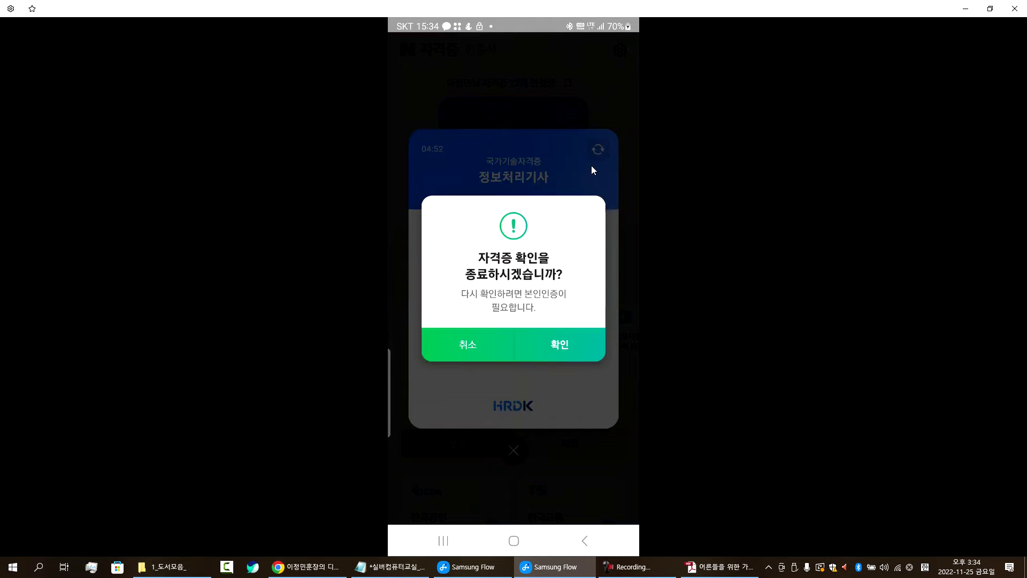
pyautogui.rightClick(591, 166)
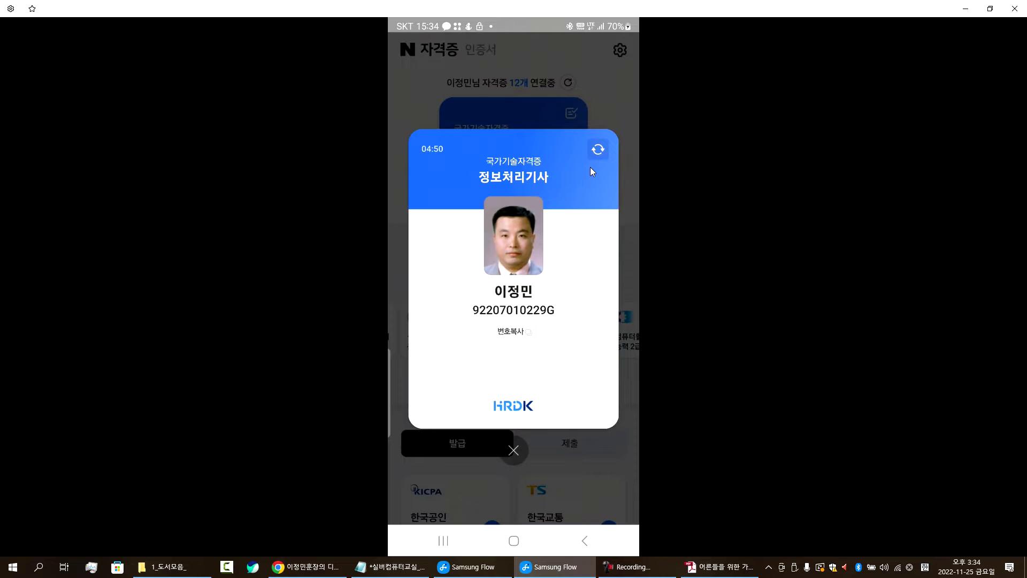
# Close the 정보처리기사 certificate and browse other certificate cards, including 비서 2급, 워드프로세서 1급, 정보처리기능사, 컴퓨터활용능력 2급 and 정보처리산업기사
pyautogui.rightClick(590, 168)
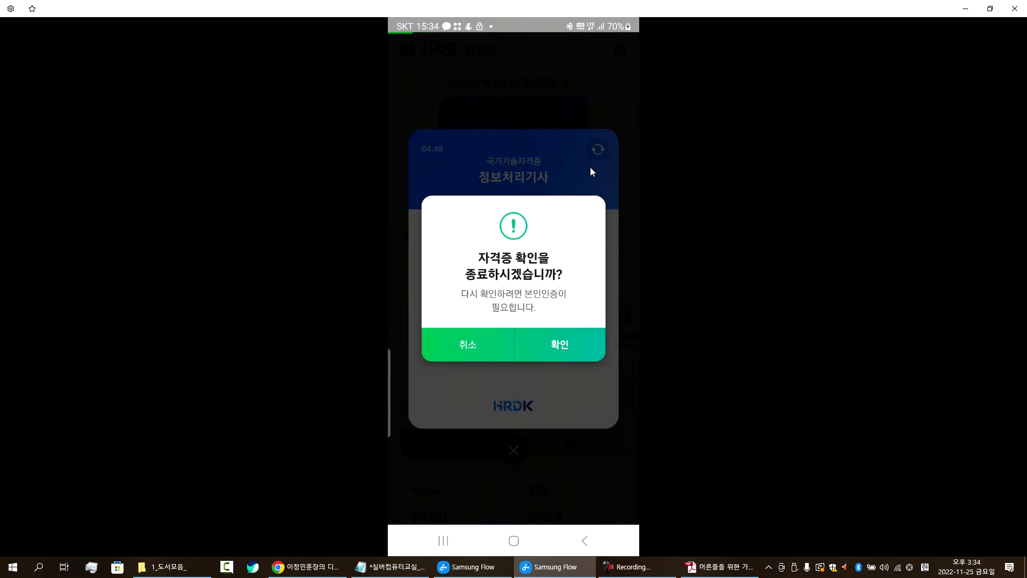
pyautogui.rightClick(591, 168)
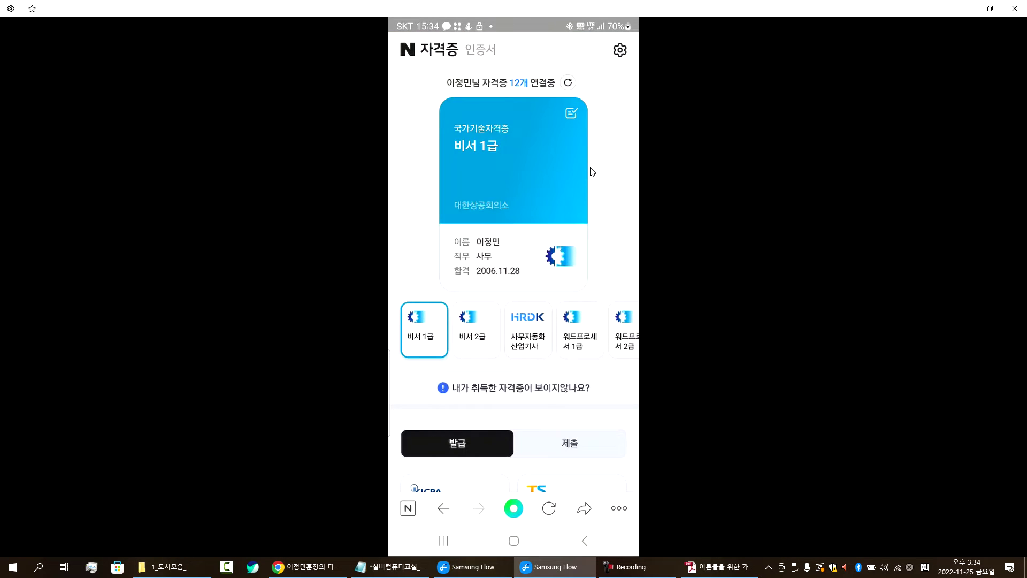
pyautogui.click(480, 341)
pyautogui.click(528, 347)
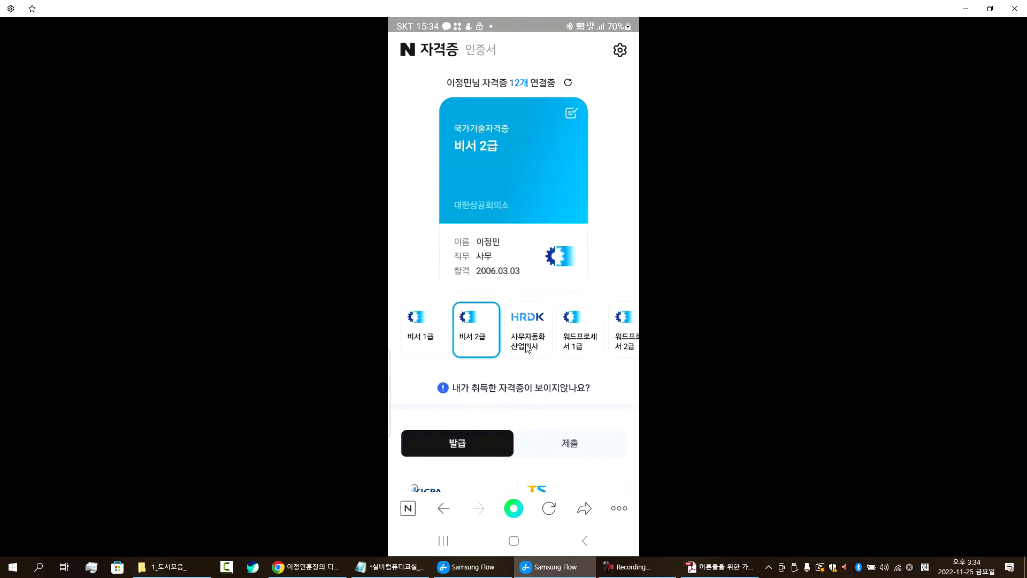
pyautogui.click(566, 345)
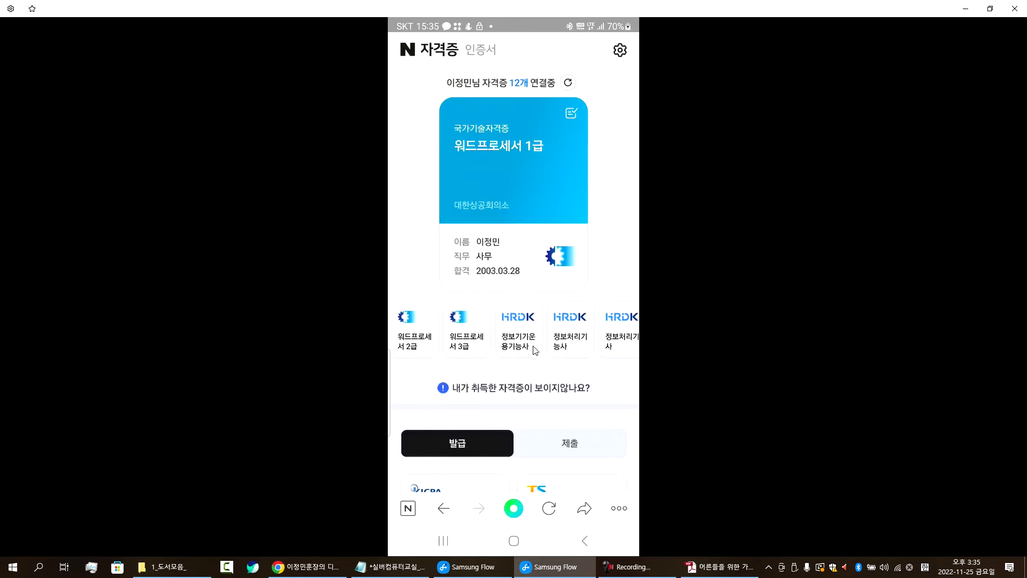
pyautogui.click(518, 348)
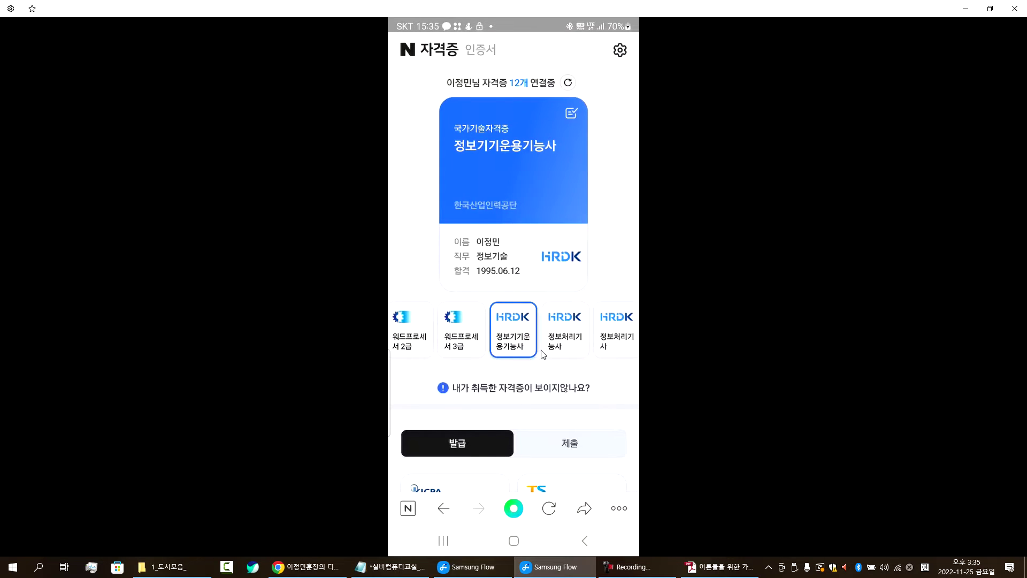
pyautogui.click(559, 352)
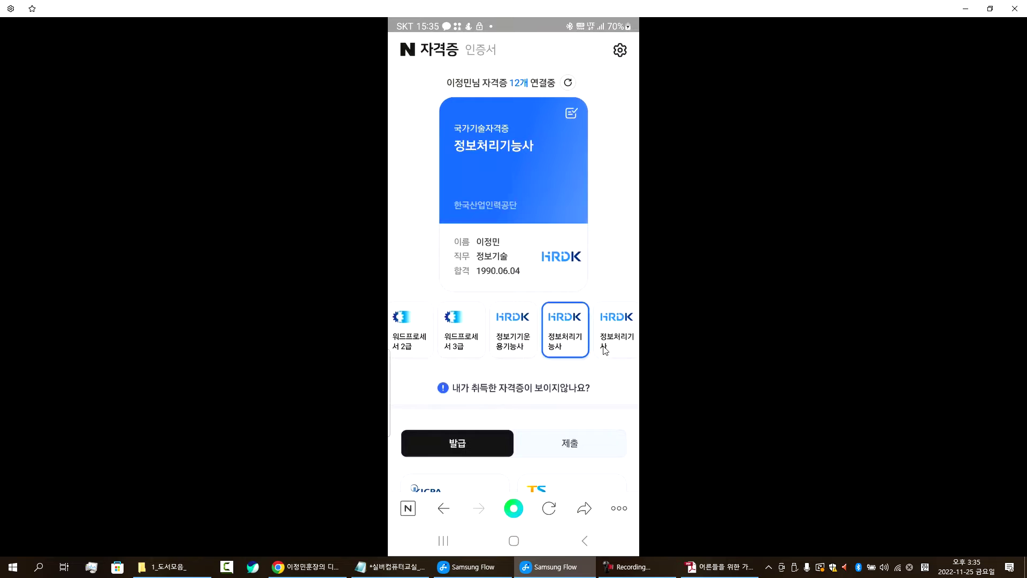
pyautogui.moveTo(605, 351); pyautogui.dragTo(471, 346)
pyautogui.click(547, 351)
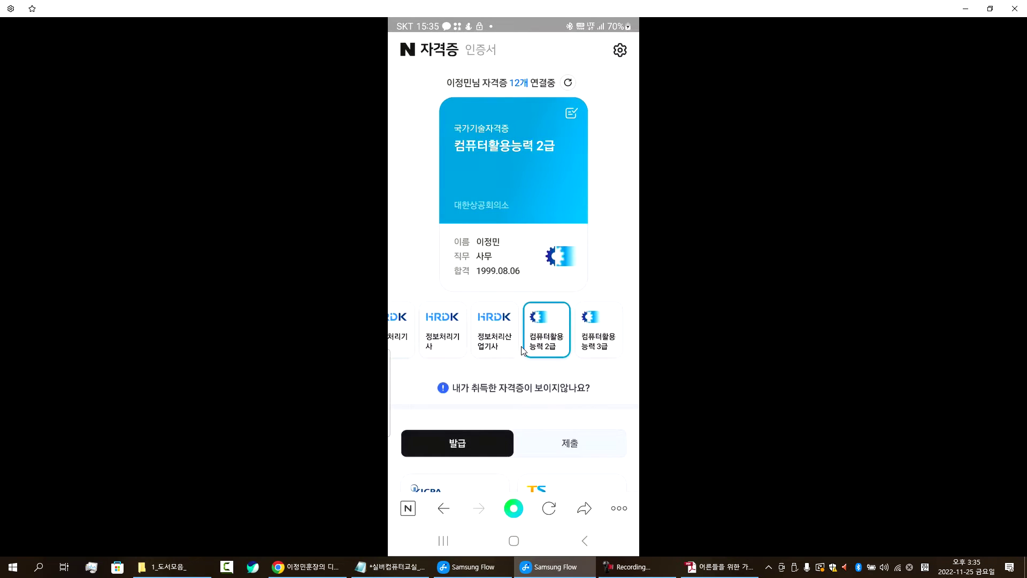
pyautogui.click(503, 349)
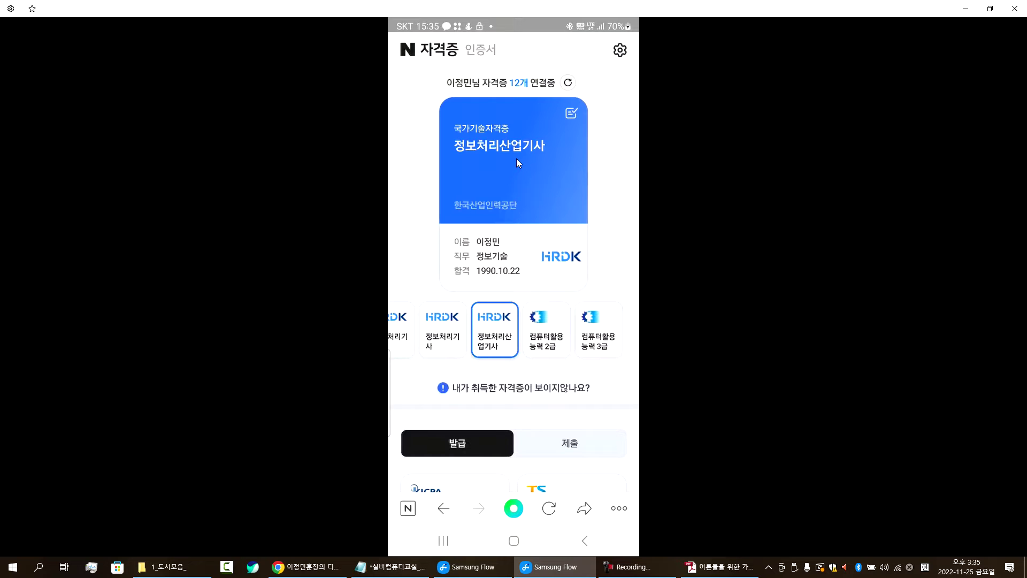
# Check the certificate visibility settings in 자격증 설정하기, leave them as they are, and return to the NAVER home screen
pyautogui.click(621, 52)
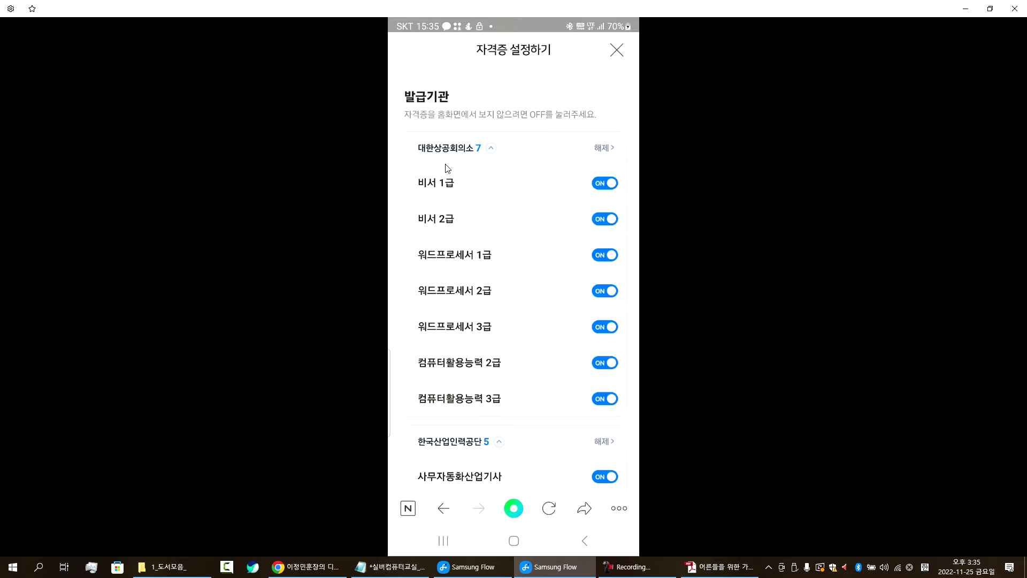
pyautogui.click(584, 541)
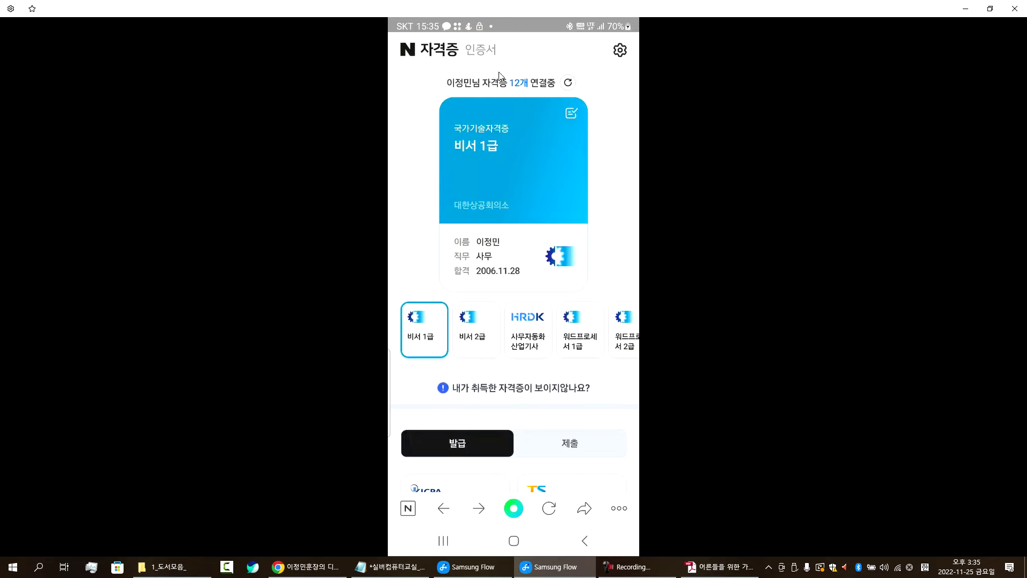
pyautogui.click(408, 49)
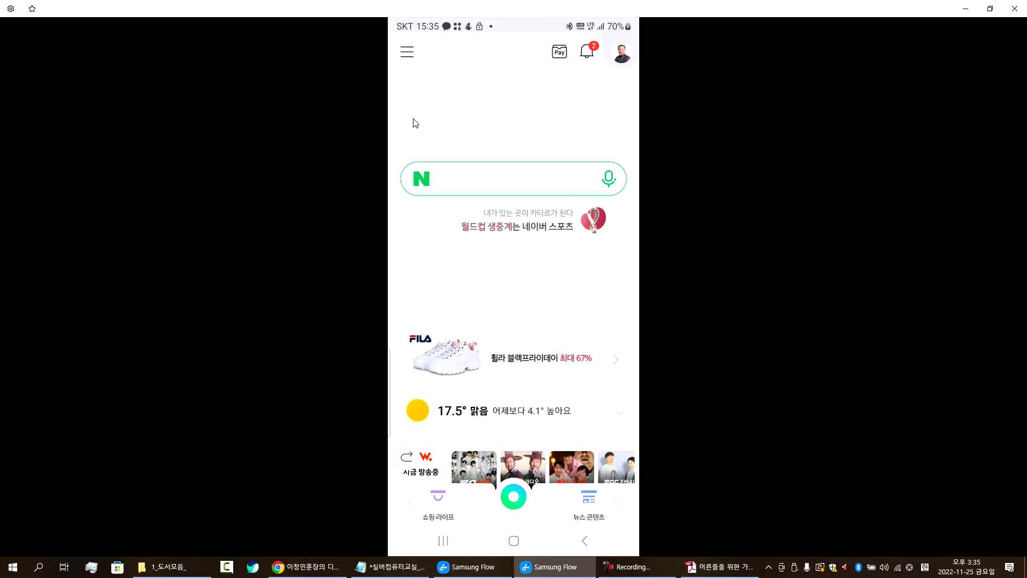
# Open the World Cup live-broadcast notice from the notifications, look through the 스포츠 page, and go back to the NAVER home screen
pyautogui.click(588, 52)
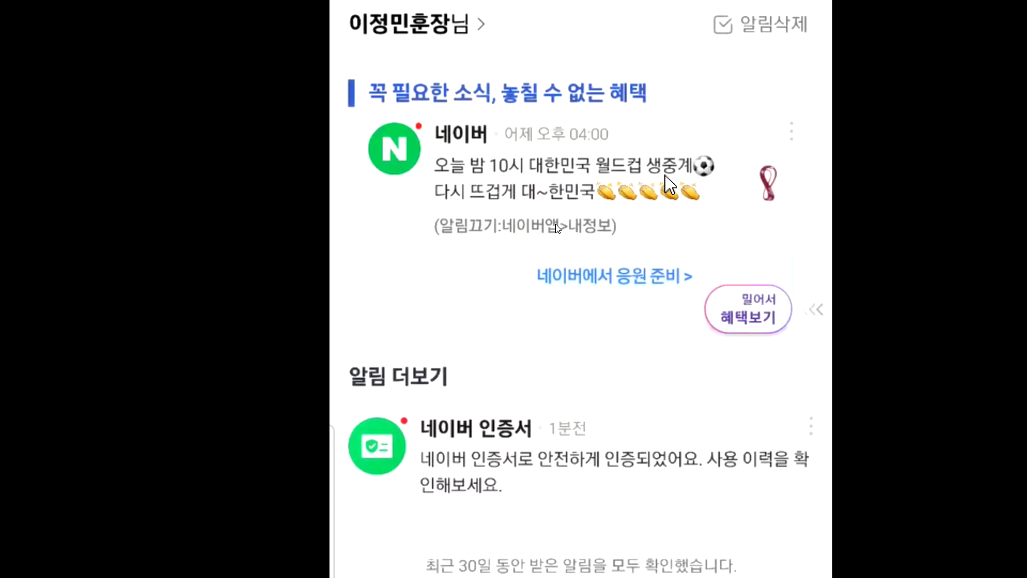
pyautogui.click(512, 185)
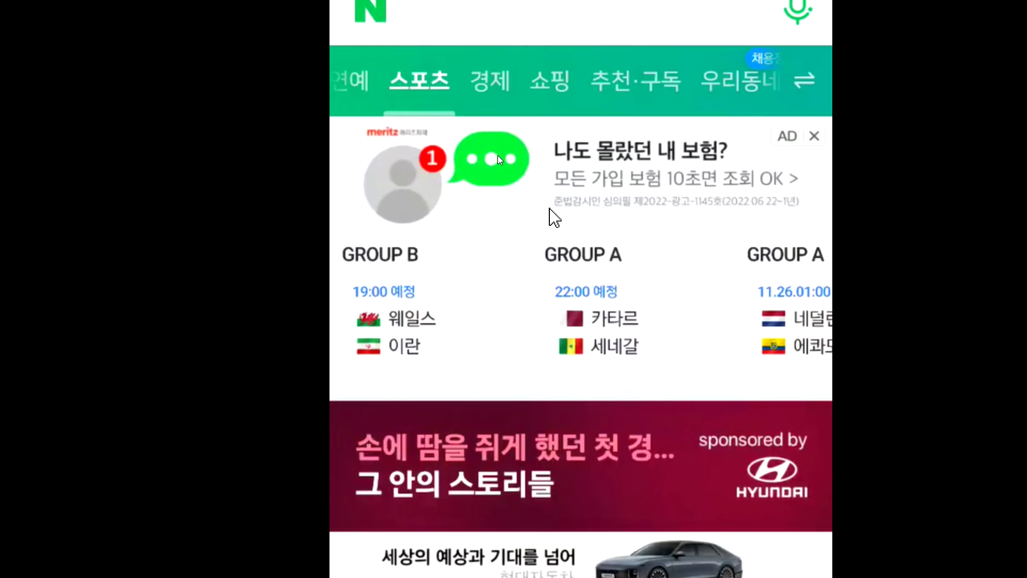
pyautogui.moveTo(603, 332); pyautogui.dragTo(428, 336)
pyautogui.scroll(-5, 532, 339)
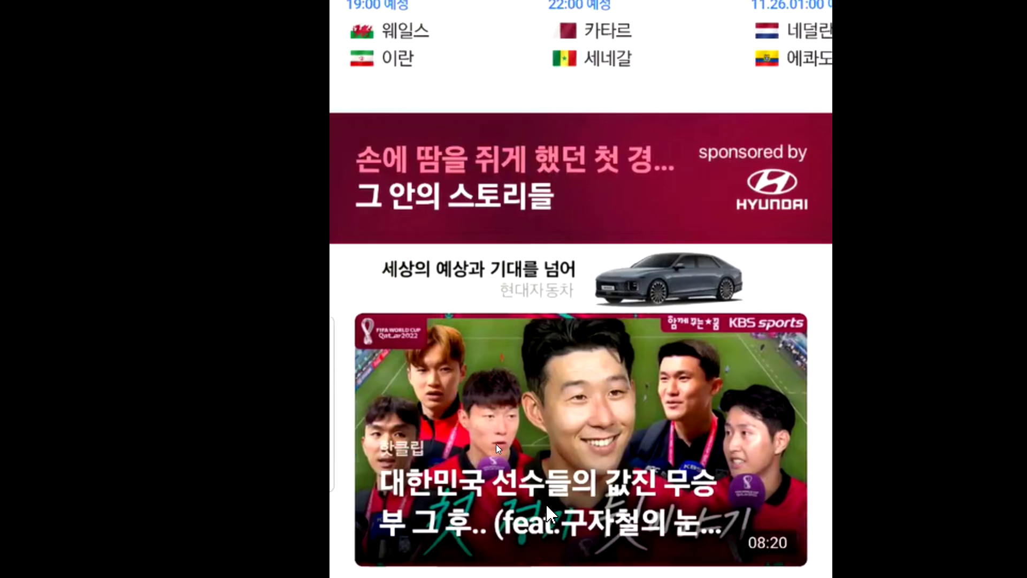
pyautogui.scroll(-5, 556, 516)
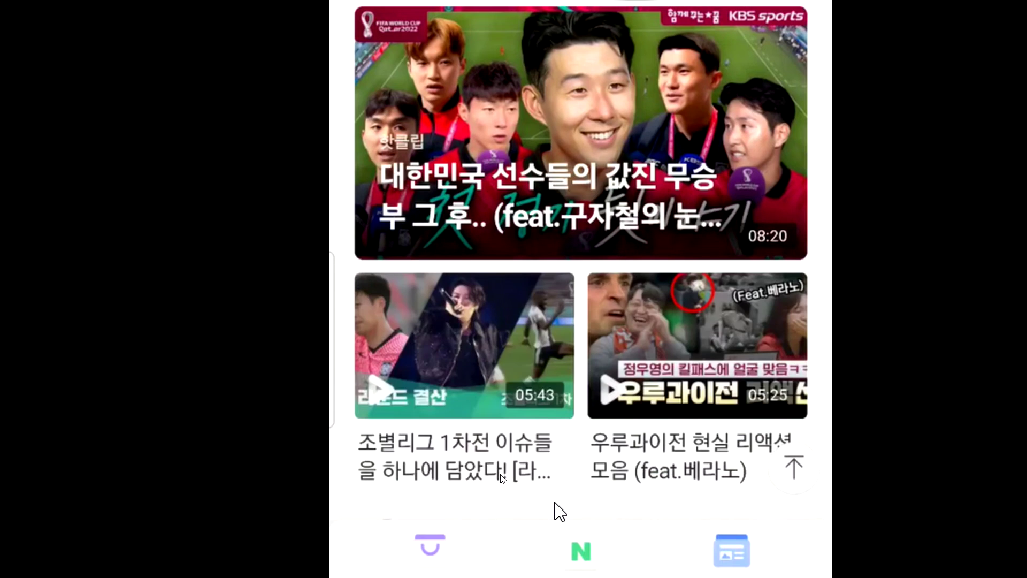
pyautogui.scroll(3, 556, 508)
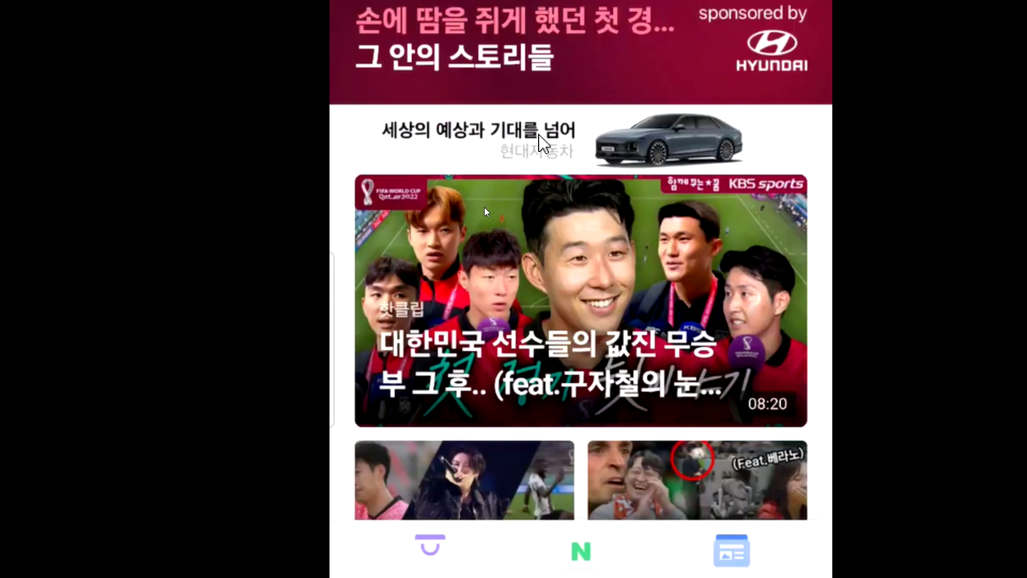
pyautogui.scroll(6, 557, 405)
pyautogui.scroll(2, 534, 75)
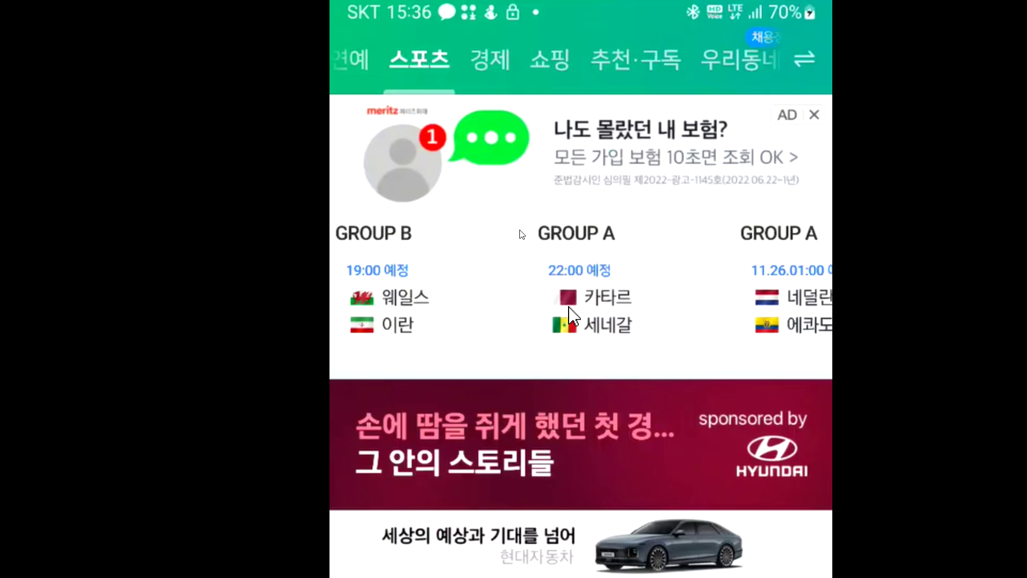
pyautogui.scroll(-6, 574, 247)
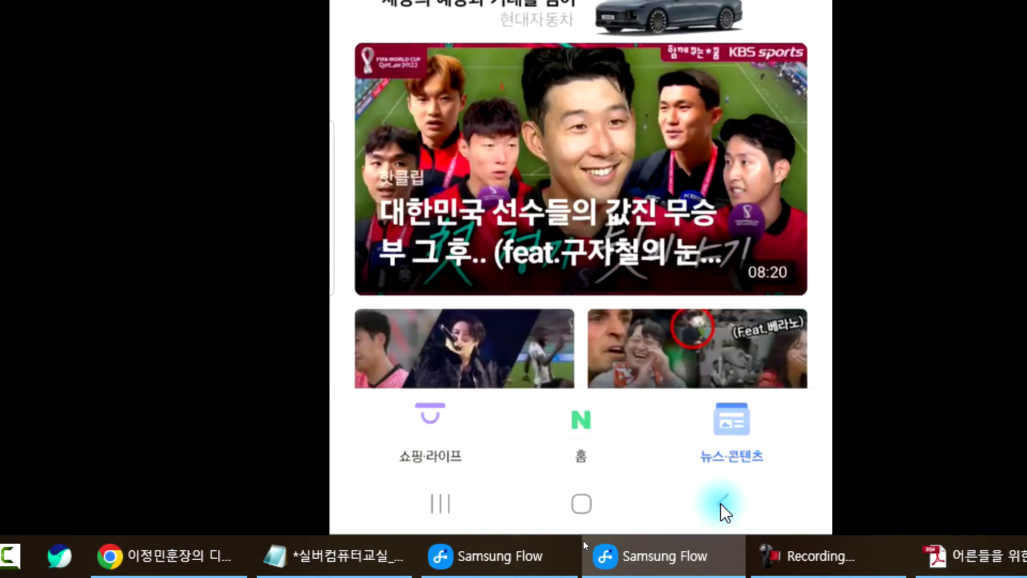
pyautogui.click(724, 503)
pyautogui.click(725, 506)
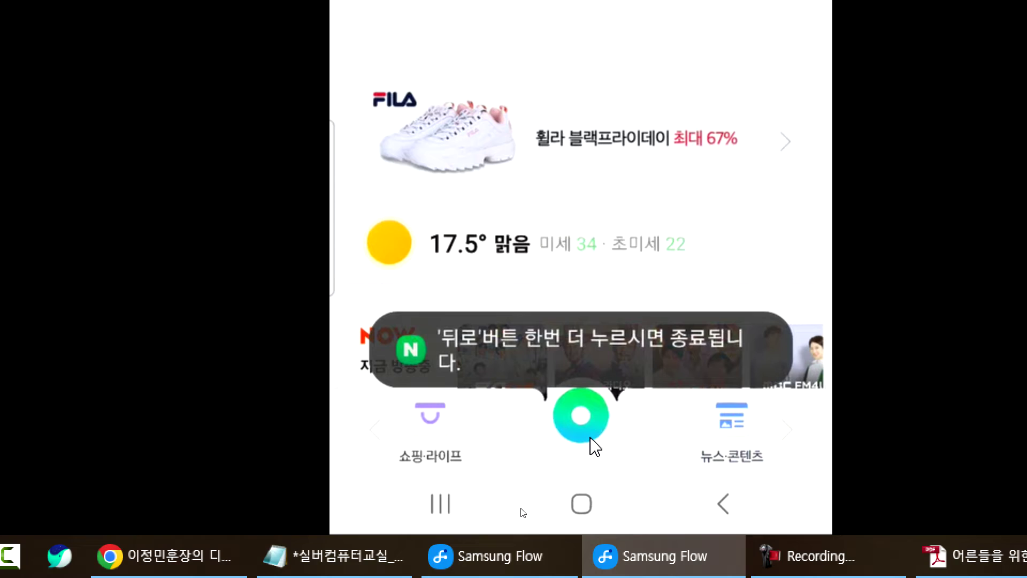
# Open the 네이버 인증서 notification, review the certificate's usage history, and return to the NAVER home screen
pyautogui.click(725, 112)
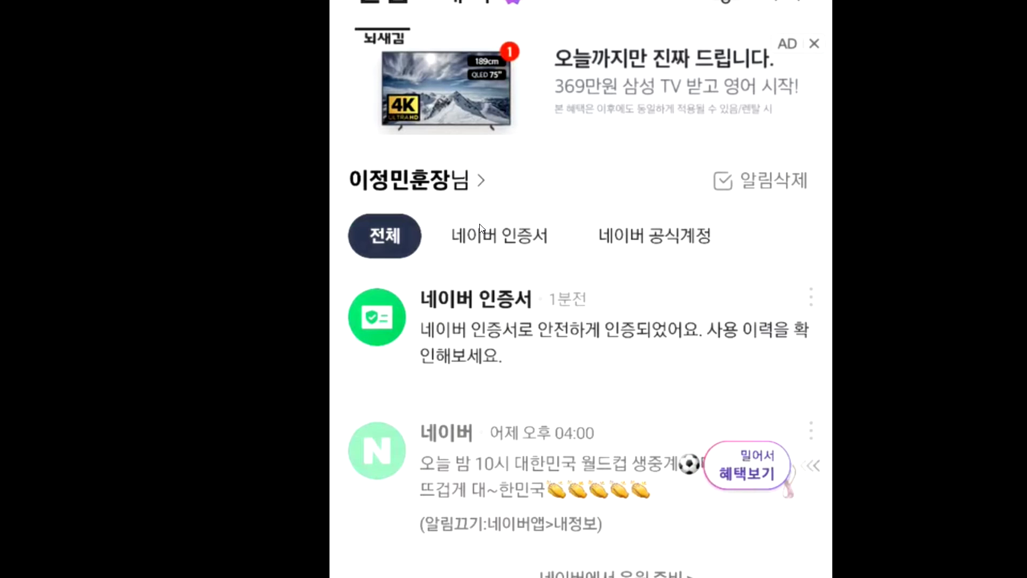
pyautogui.click(523, 339)
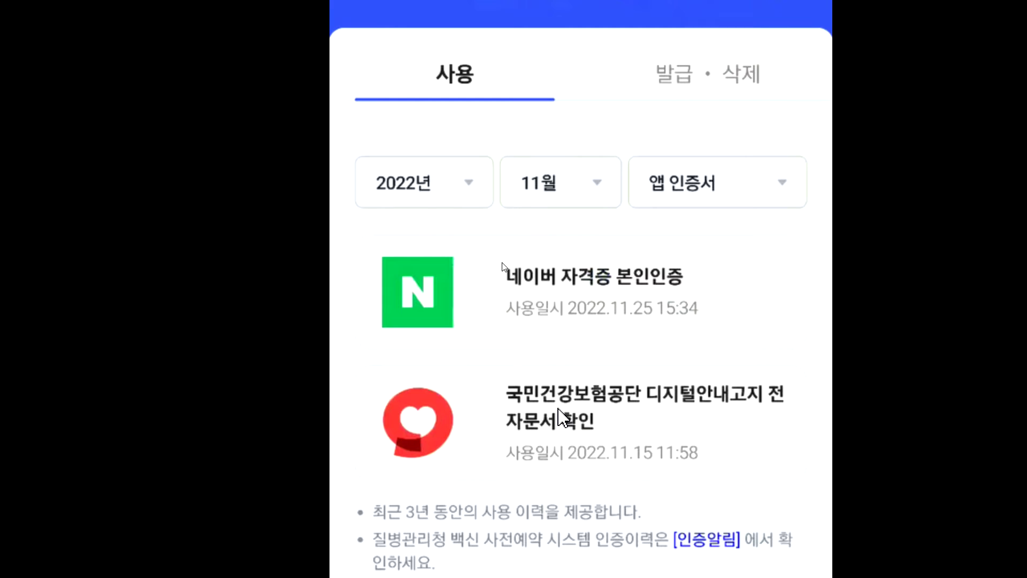
pyautogui.scroll(-1, 559, 415)
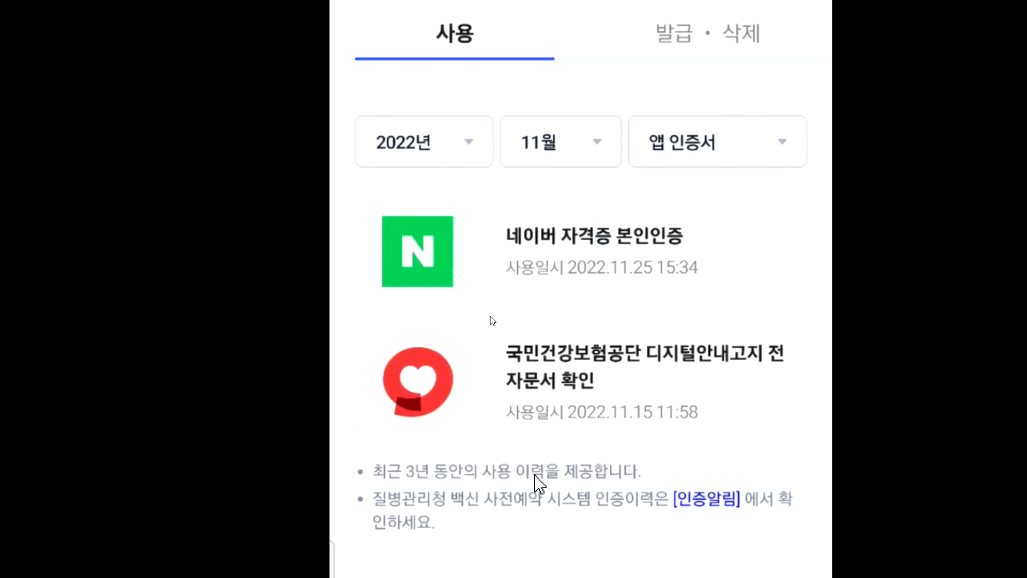
pyautogui.scroll(-5, 587, 487)
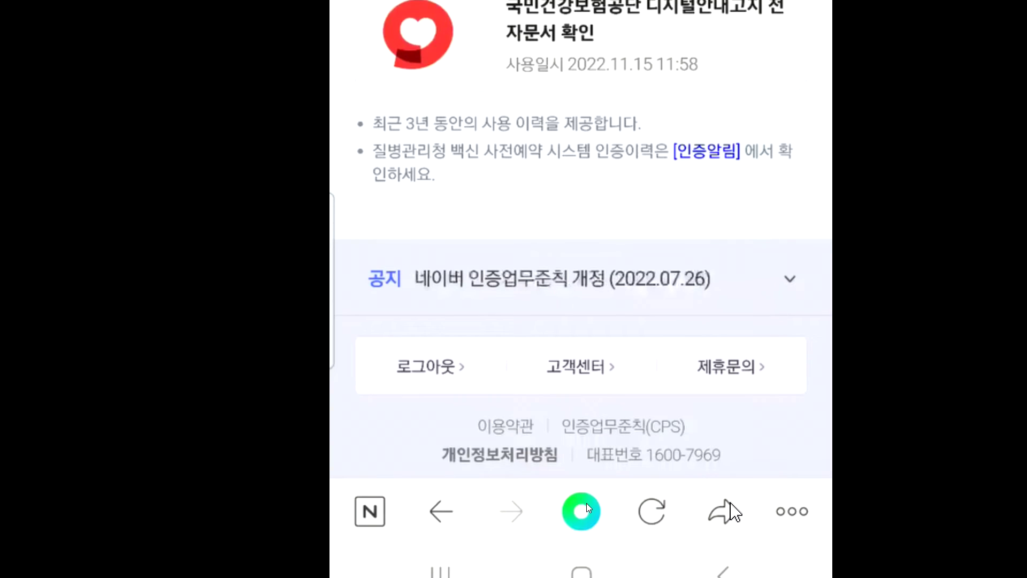
pyautogui.click(730, 506)
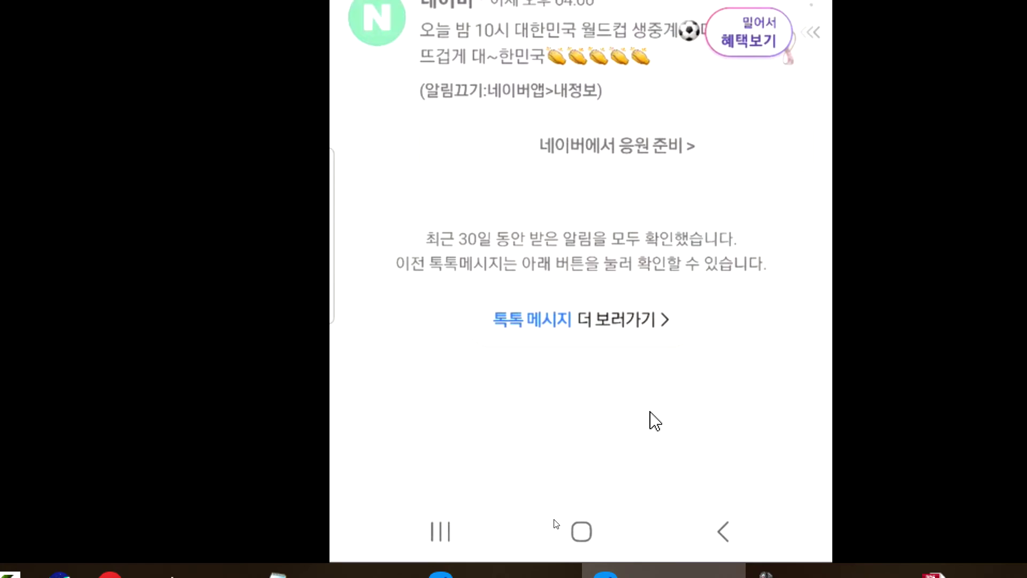
pyautogui.click(729, 504)
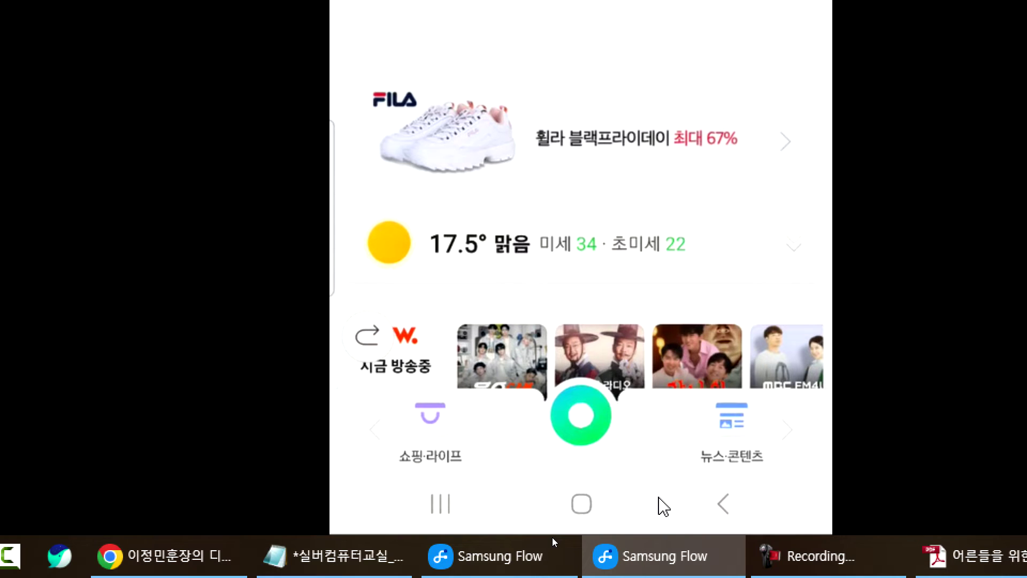
# Open the green dot wheel on the NAVER home screen to view its search tools, and close it
pyautogui.scroll(5, 649, 73)
pyautogui.scroll(5, 649, 54)
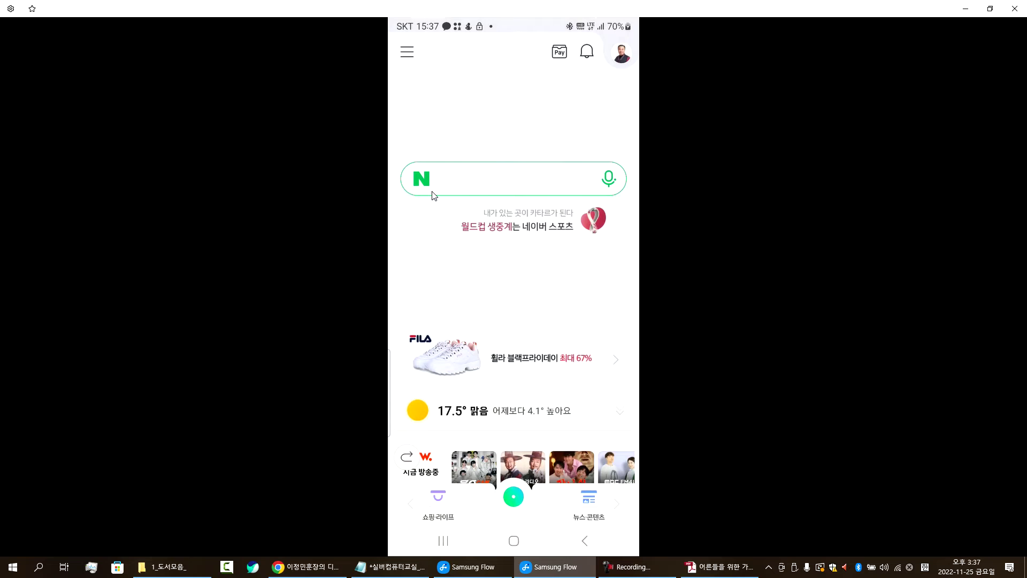
pyautogui.click(481, 185)
pyautogui.click(409, 54)
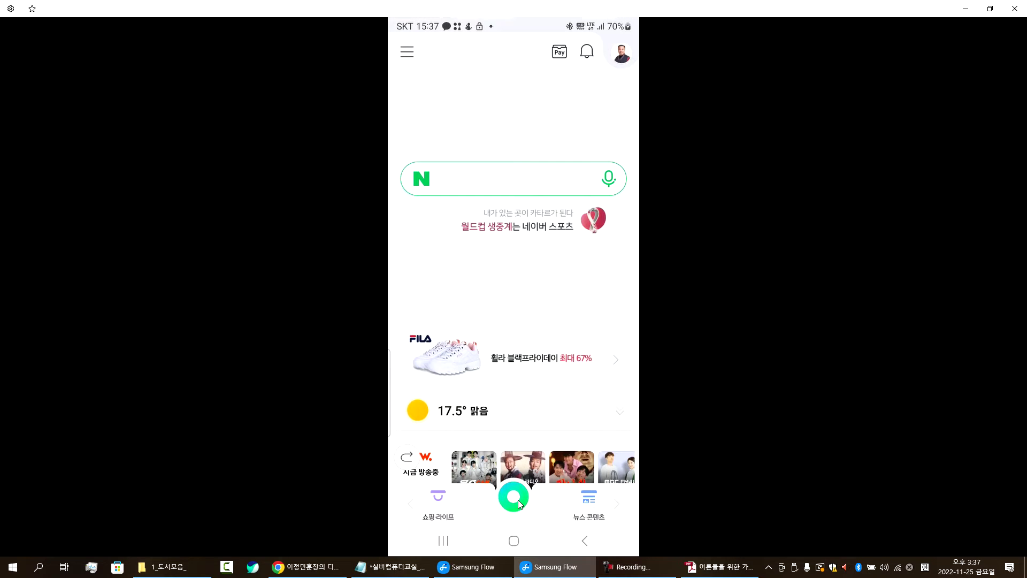
pyautogui.click(515, 497)
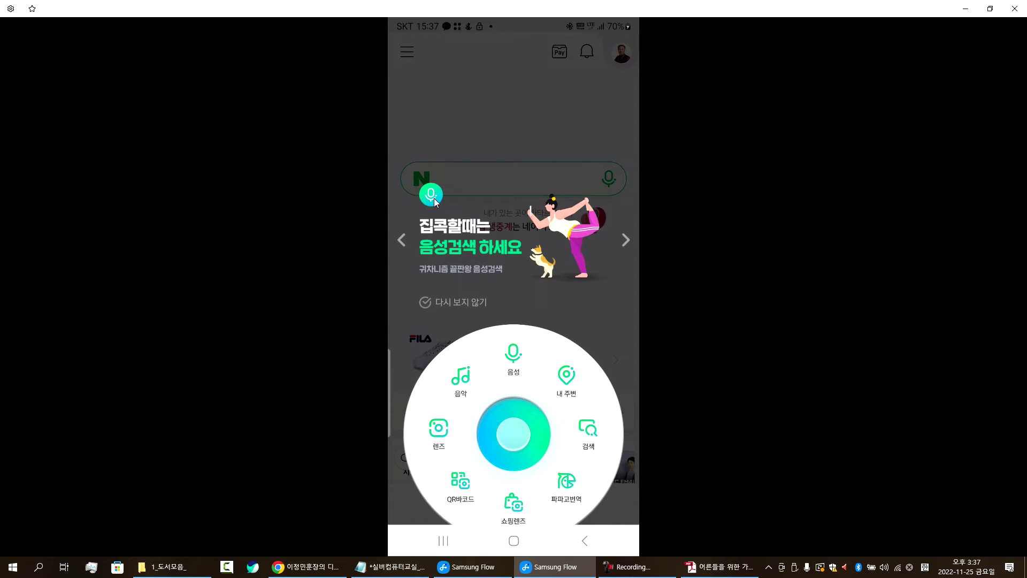
pyautogui.click(586, 542)
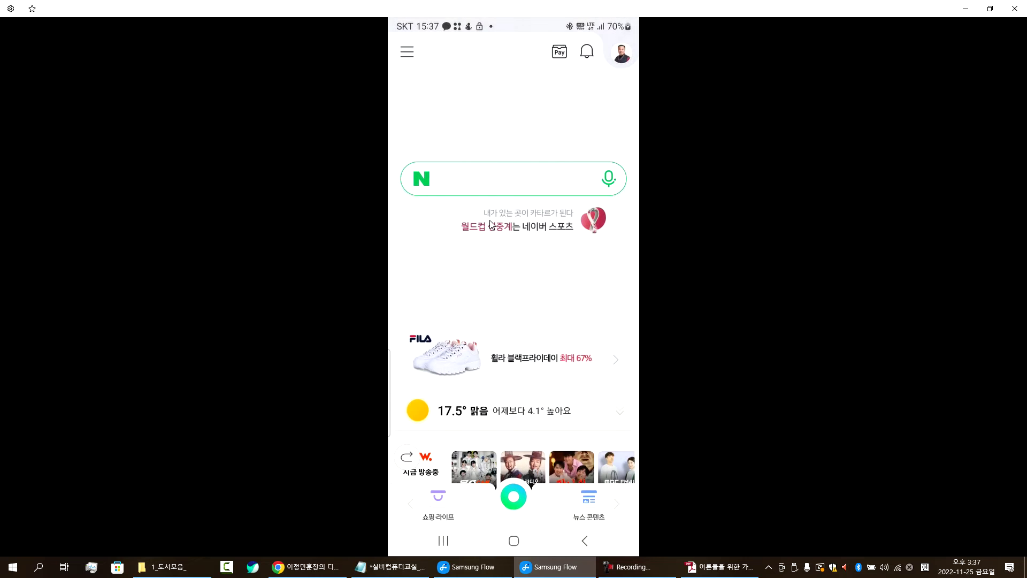
# Open the 바로가기 menu from the NAVER home screen and go to the 메일 inbox
pyautogui.hotkey('ctrl', '4')
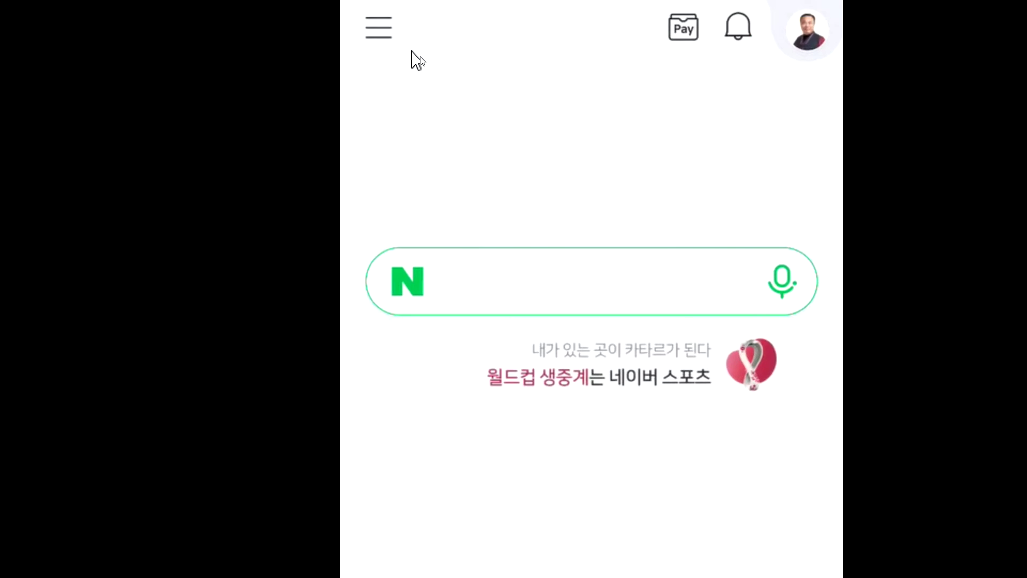
pyautogui.click(409, 52)
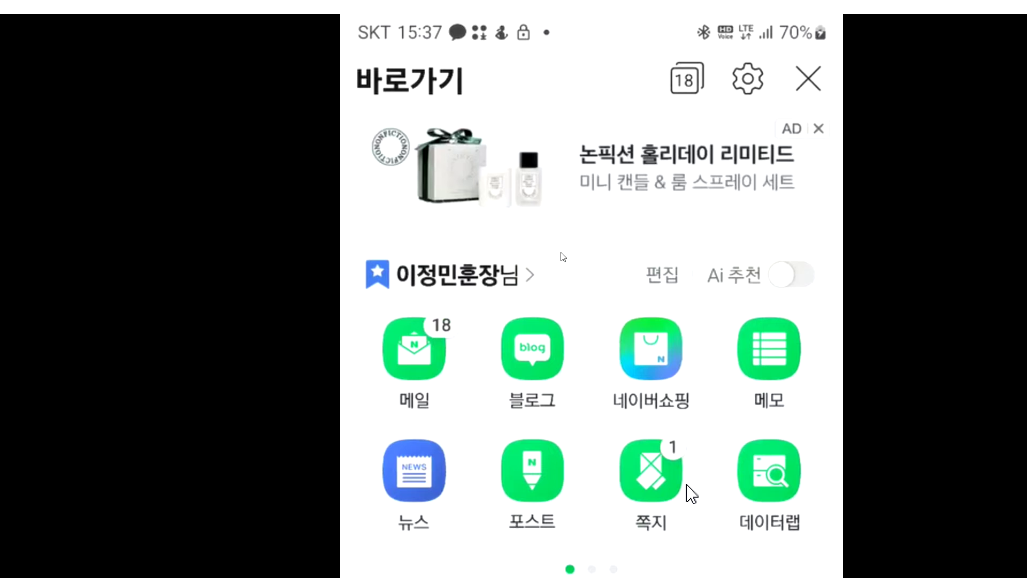
pyautogui.click(418, 350)
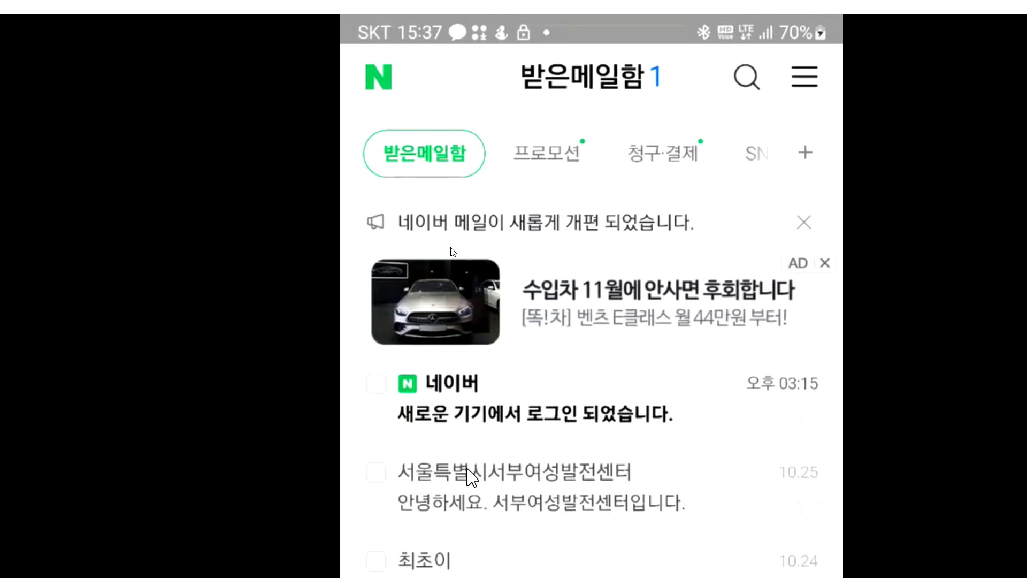
# Open the inbox message from 서울특별시서부여성발전센터 and read through its body
pyautogui.scroll(-2, 444, 521)
pyautogui.scroll(-1, 444, 522)
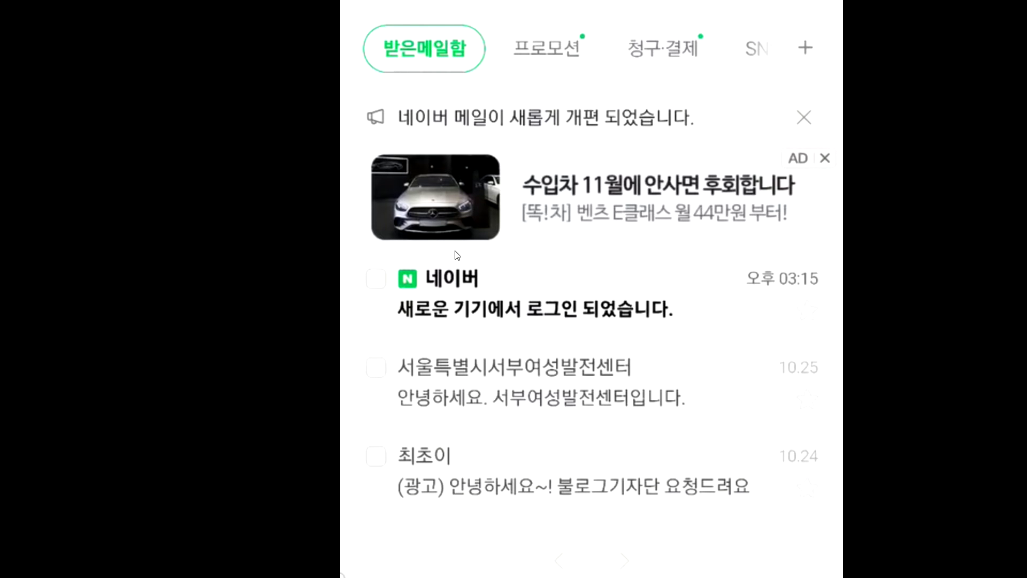
pyautogui.click(480, 384)
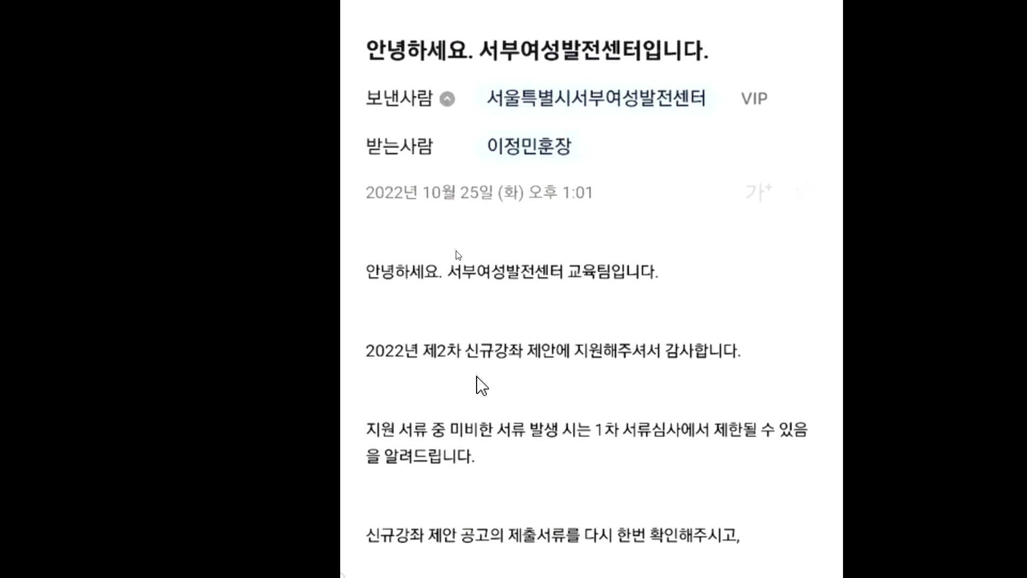
pyautogui.scroll(-3, 484, 385)
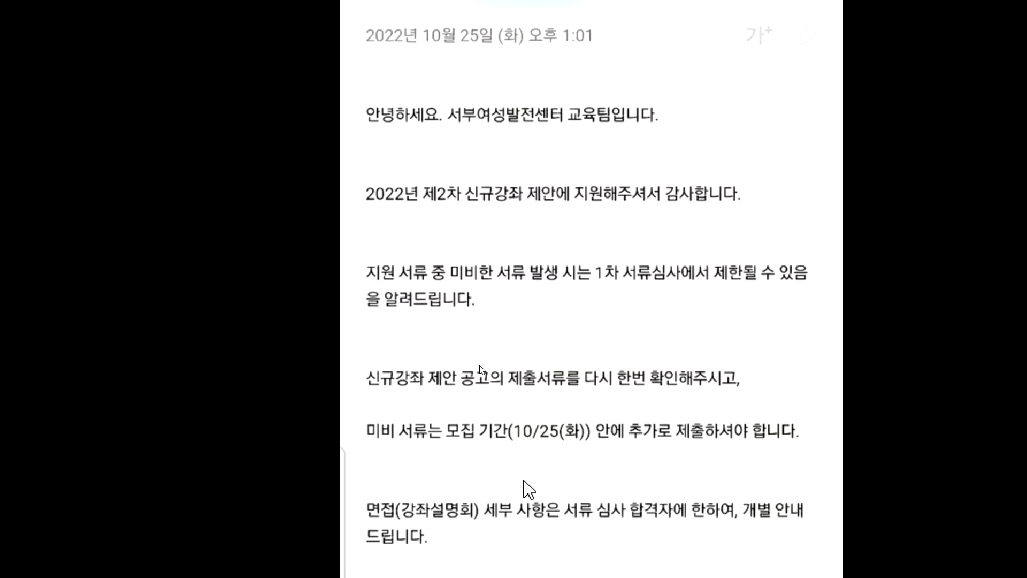
# Return to the inbox, open the message titled "(광고) 안녕하세요~! 불로그기자단 요청드려요", and read through its body
pyautogui.scroll(4, 480, 368)
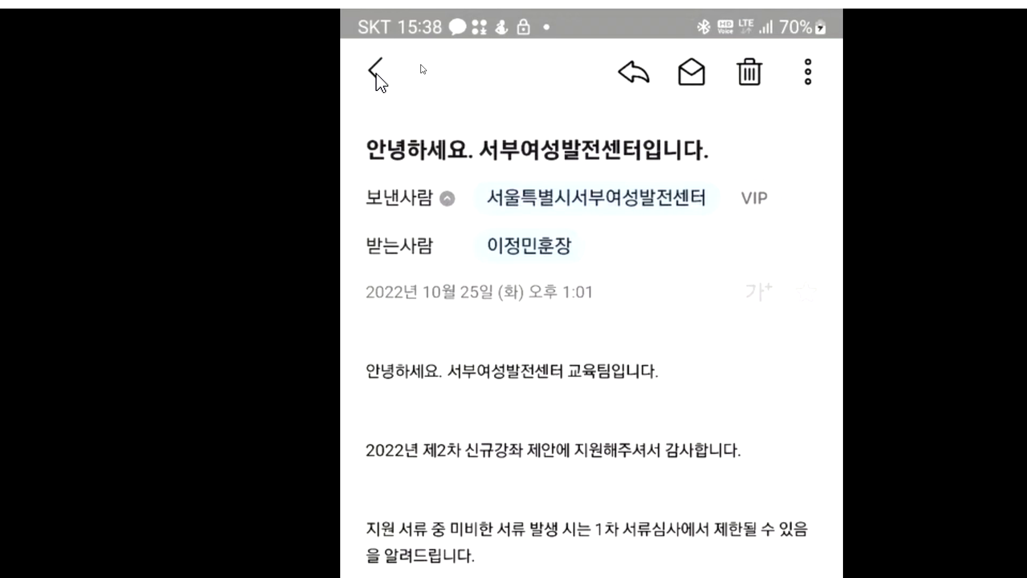
pyautogui.click(375, 22)
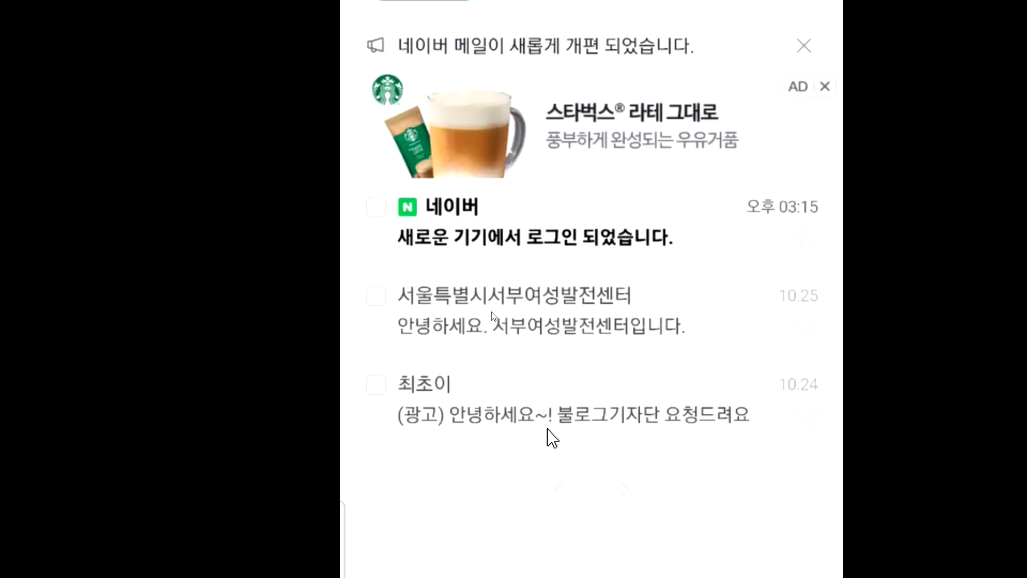
pyautogui.click(551, 426)
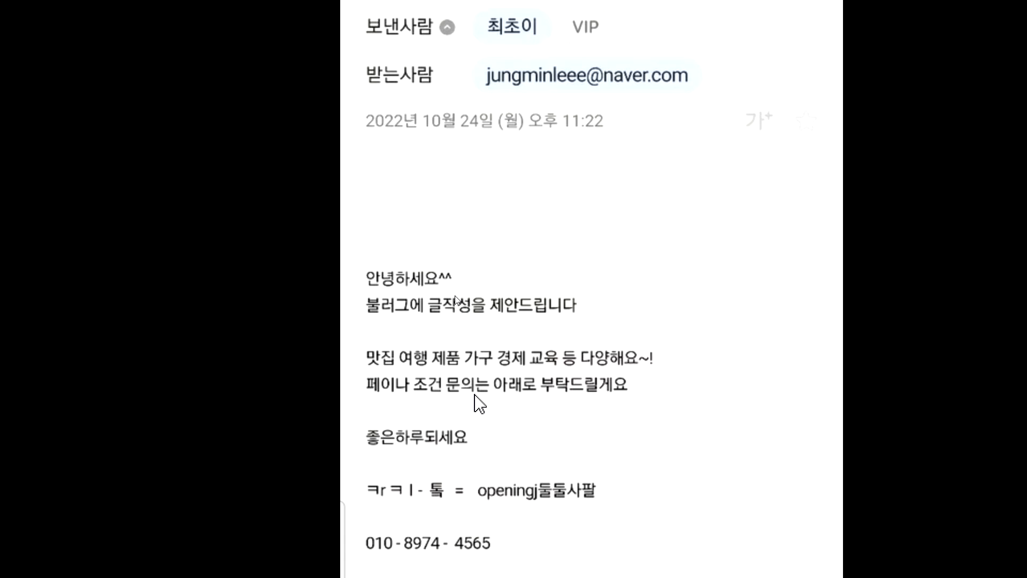
pyautogui.scroll(-1, 526, 502)
pyautogui.scroll(-2, 530, 512)
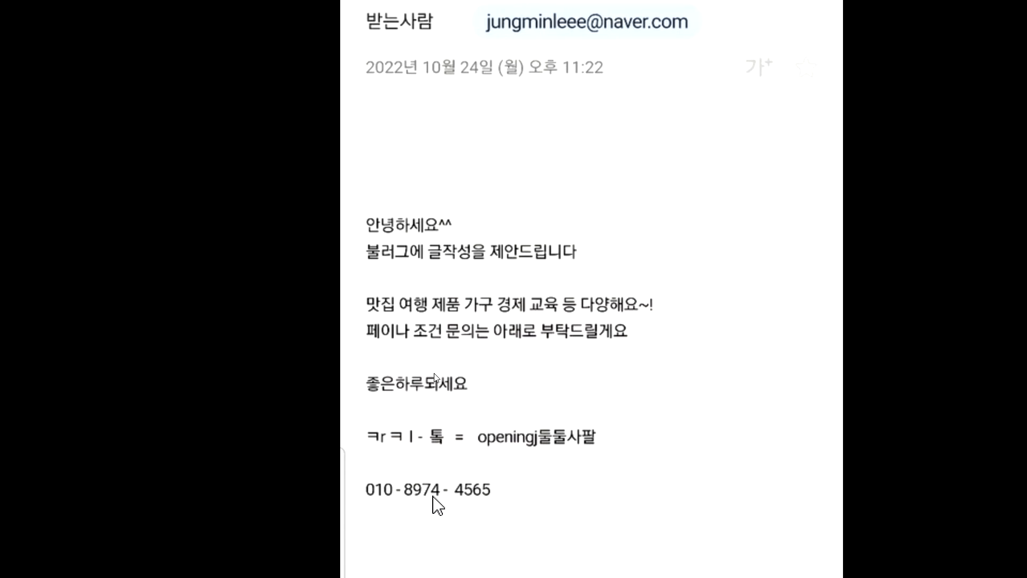
# Go back to the 받은메일함 list, switch to the 프로모션 mailbox, and browse its advertising messages
pyautogui.scroll(5, 397, 82)
pyautogui.click(368, 70)
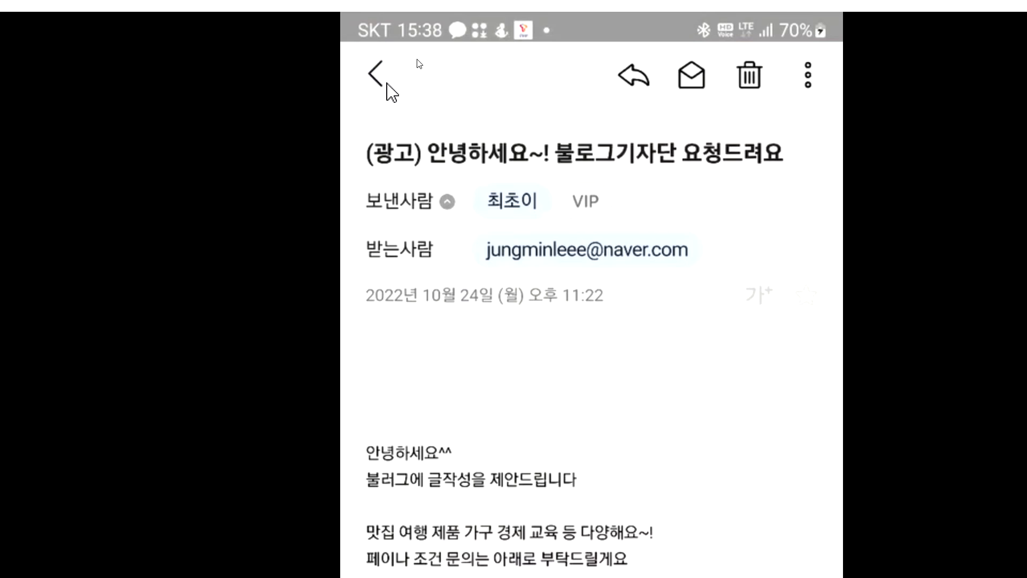
pyautogui.scroll(-3, 503, 221)
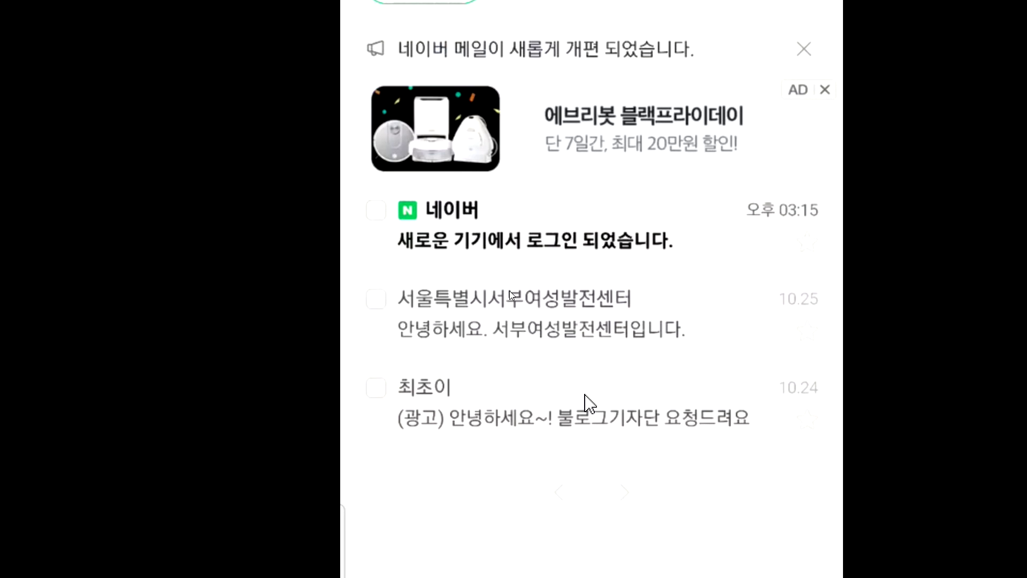
pyautogui.scroll(3, 648, 229)
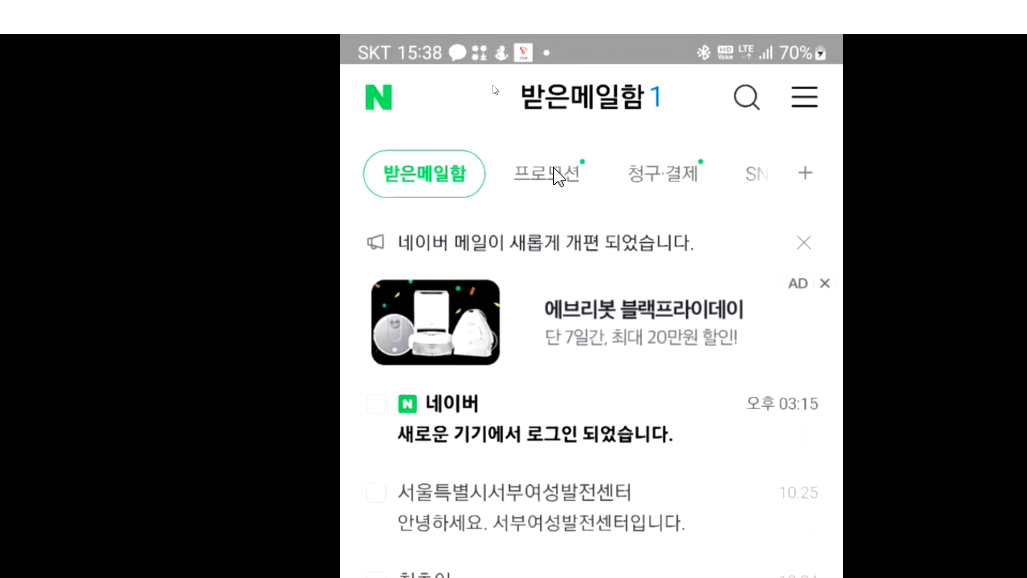
pyautogui.click(547, 176)
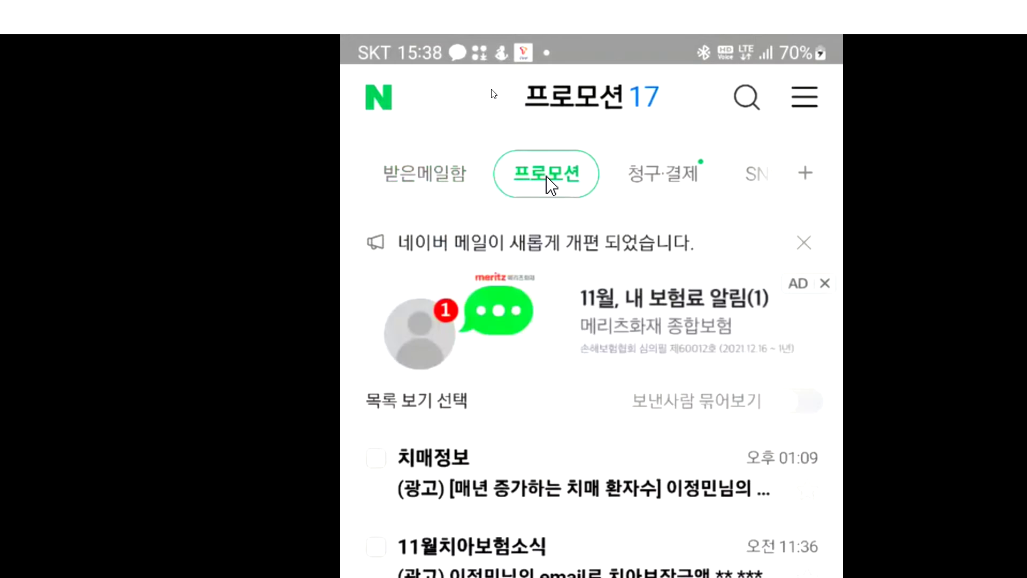
pyautogui.scroll(-2, 530, 528)
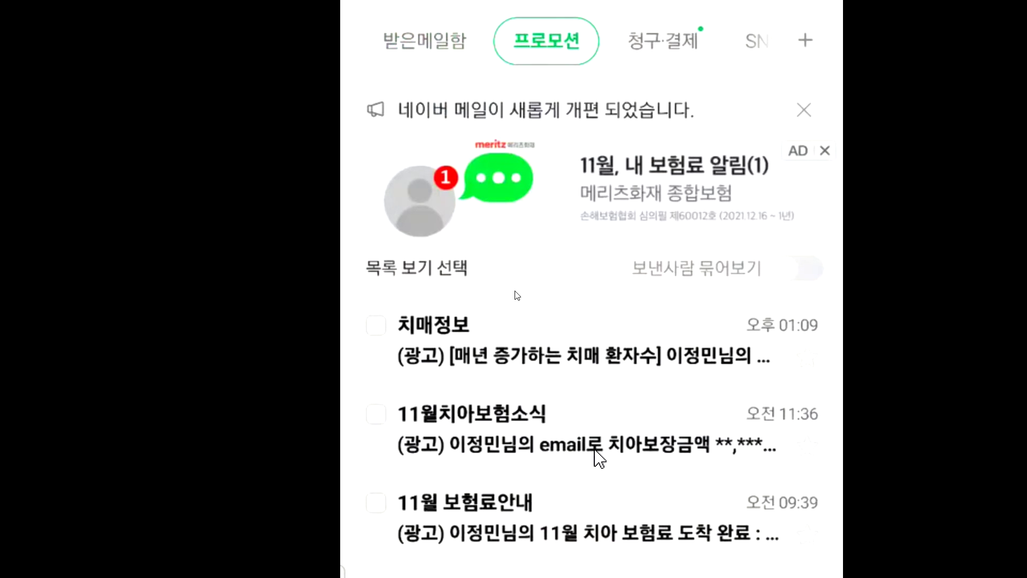
pyautogui.scroll(-2, 522, 308)
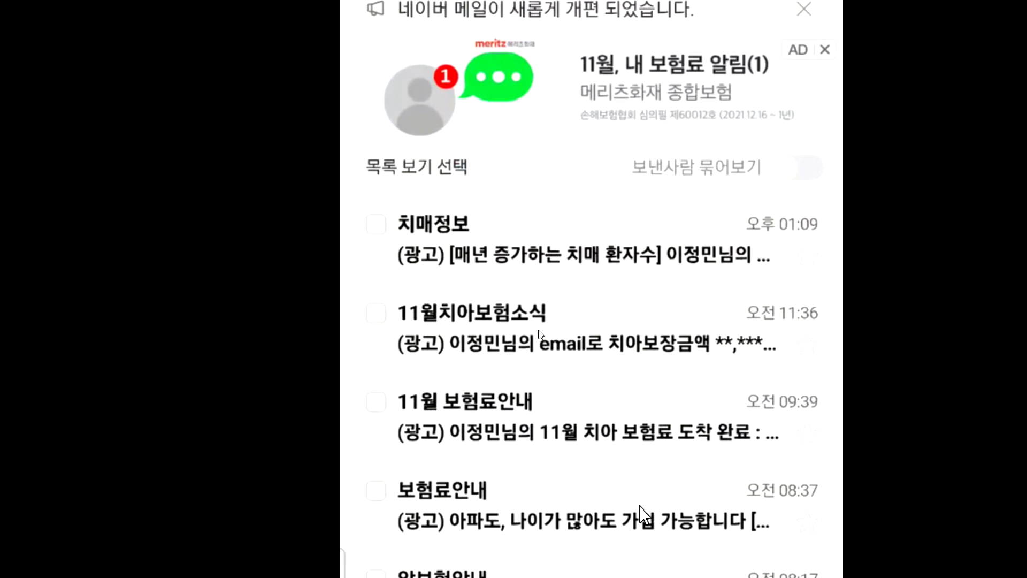
pyautogui.scroll(-3, 528, 345)
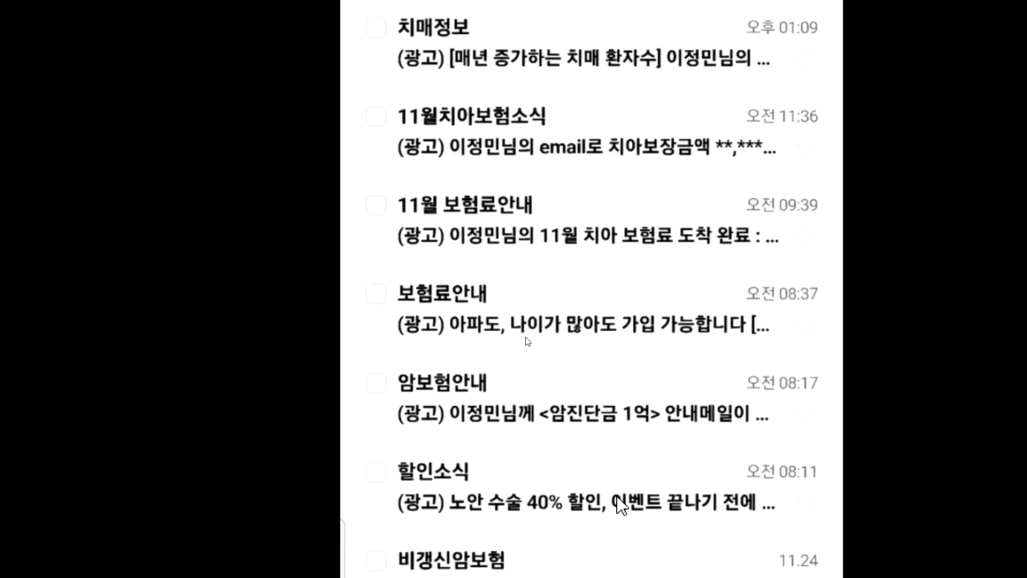